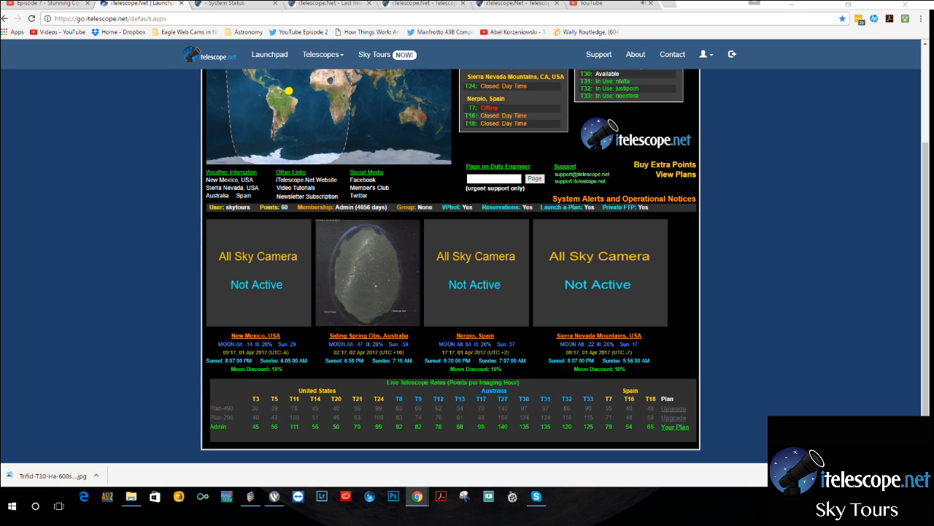
# Check the Telescope 30 system status page and open the full-screen preview of its last image.
pyautogui.scroll(1, 467, 263)
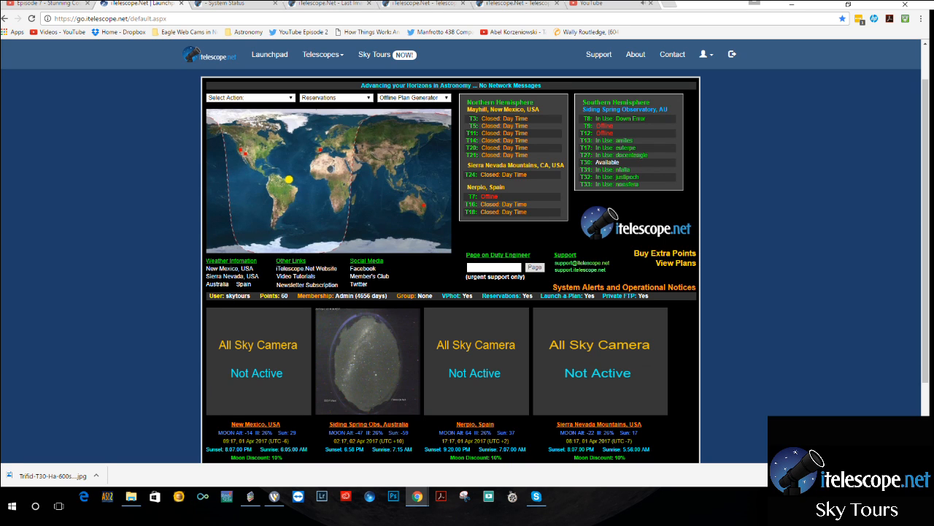
pyautogui.click(232, 4)
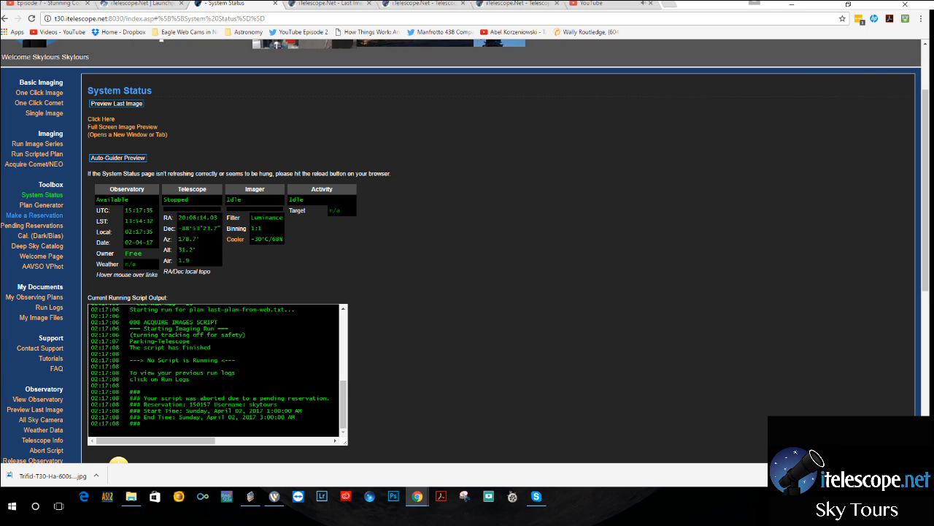
pyautogui.scroll(1, 467, 248)
pyautogui.scroll(1, 467, 248)
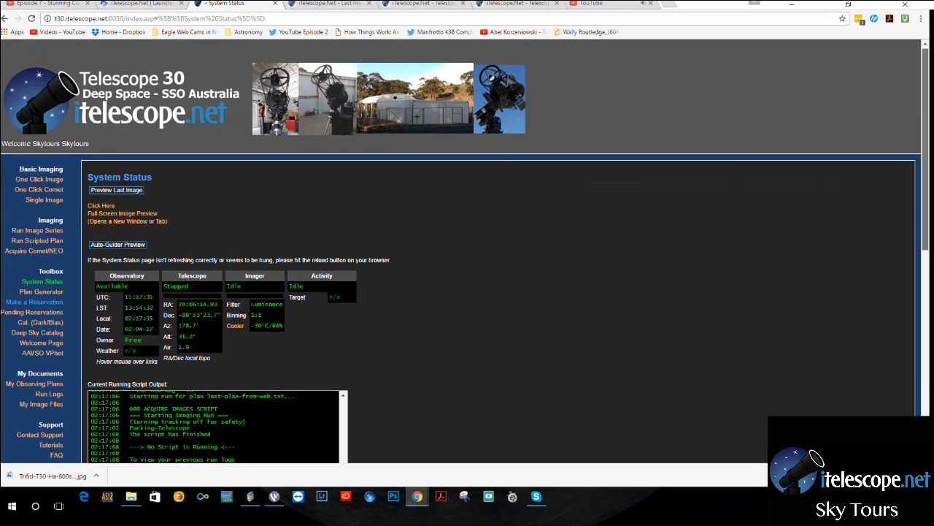
pyautogui.moveTo(926, 146)
pyautogui.mouseDown()
pyautogui.moveTo(925, 168)
pyautogui.moveTo(925, 145)
pyautogui.mouseUp()
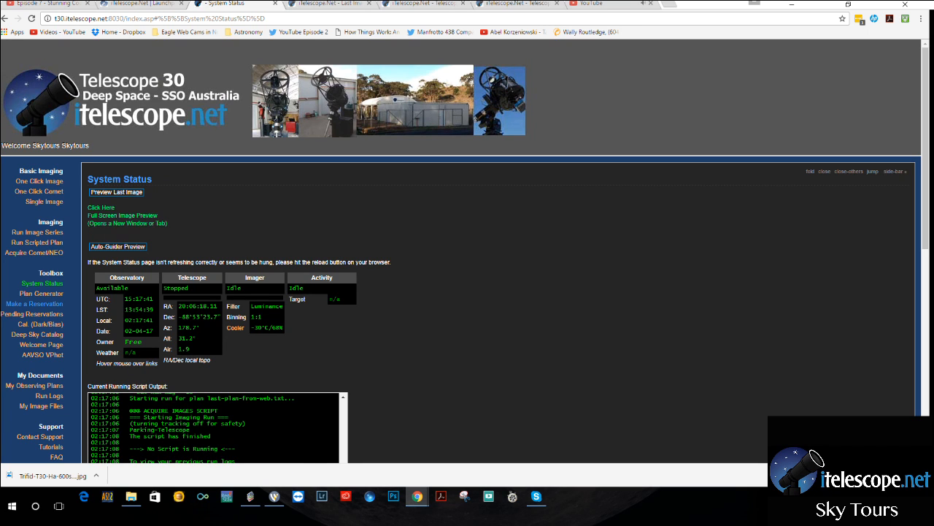
pyautogui.click(135, 215)
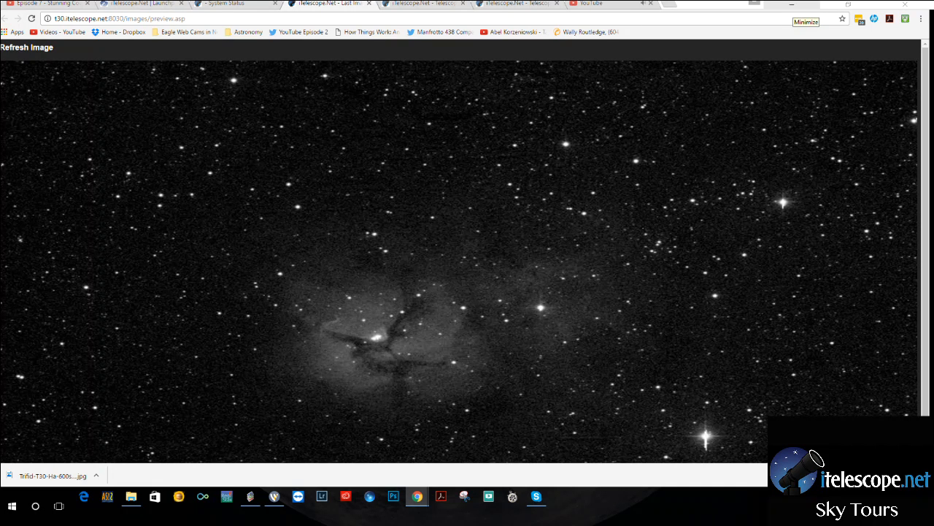
# Switch from the browser to CCDStack and maximize its window.
pyautogui.click(792, 5)
pyautogui.moveTo(792, 5); pyautogui.dragTo(644, 19)
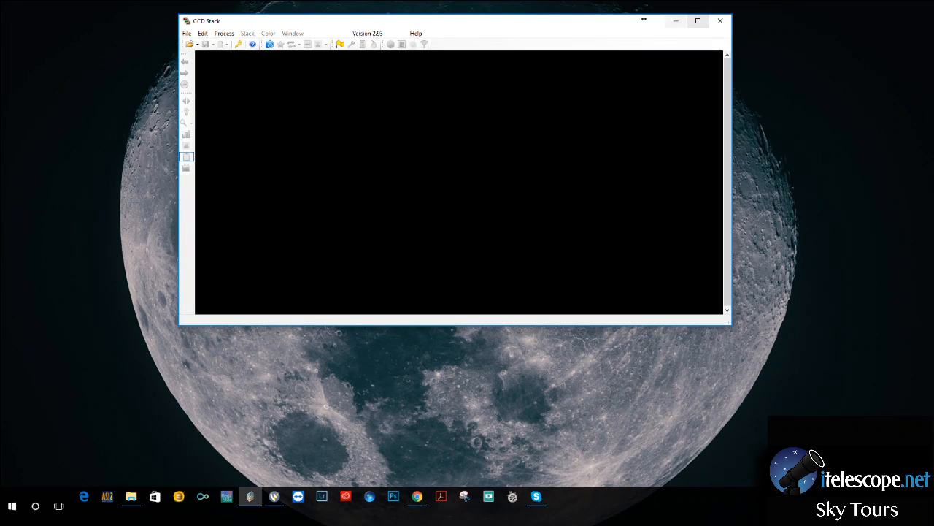
pyautogui.click(697, 21)
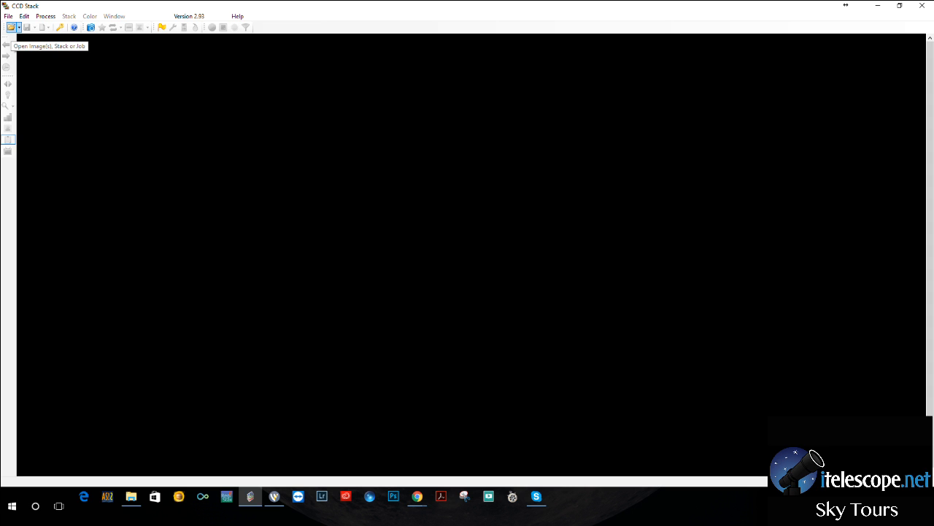
# Open the four calibrated T27 Trifid frames (R, Green, Blue and Luminance) from the Trifid folder in iTelescope Images.
pyautogui.click(11, 27)
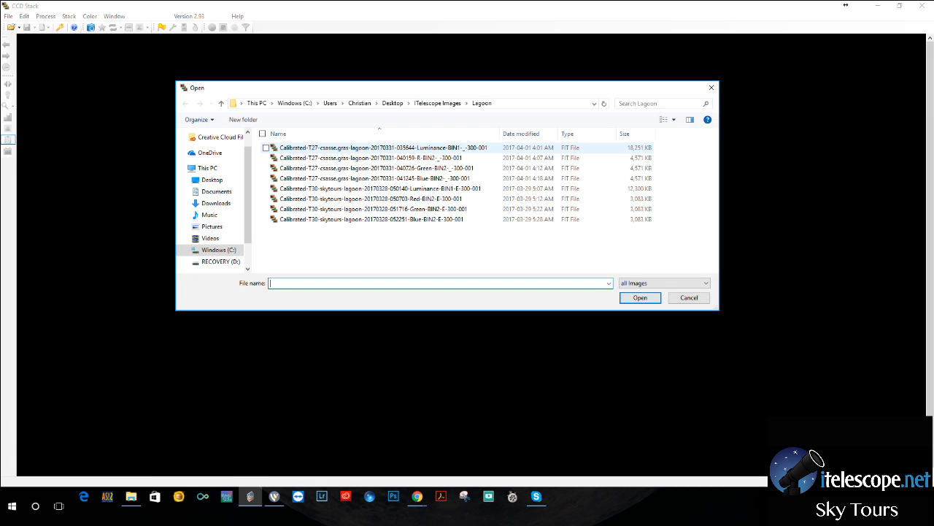
pyautogui.click(438, 103)
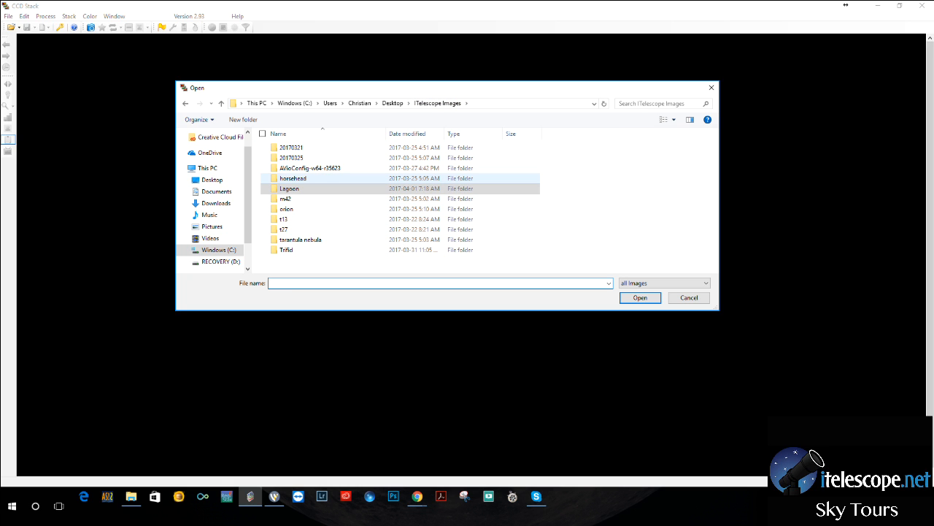
pyautogui.moveTo(329, 177); pyautogui.dragTo(302, 249)
pyautogui.click(301, 250)
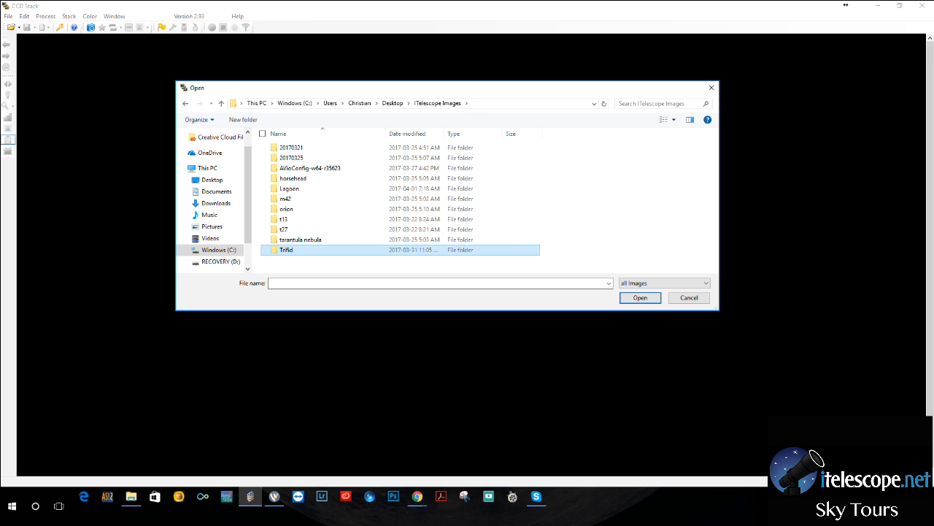
pyautogui.doubleClick(301, 249)
pyautogui.click(314, 148)
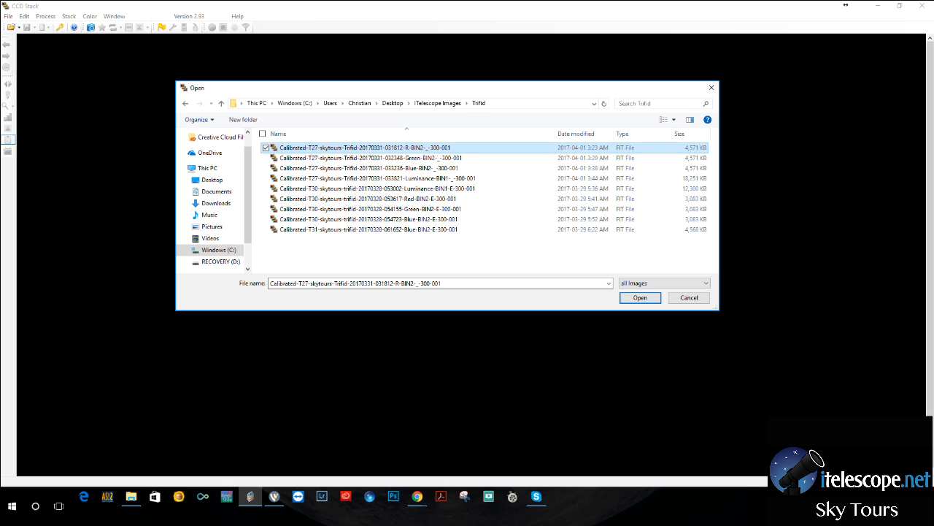
pyautogui.keyDown('shift'); pyautogui.click(328, 178); pyautogui.keyUp('shift')
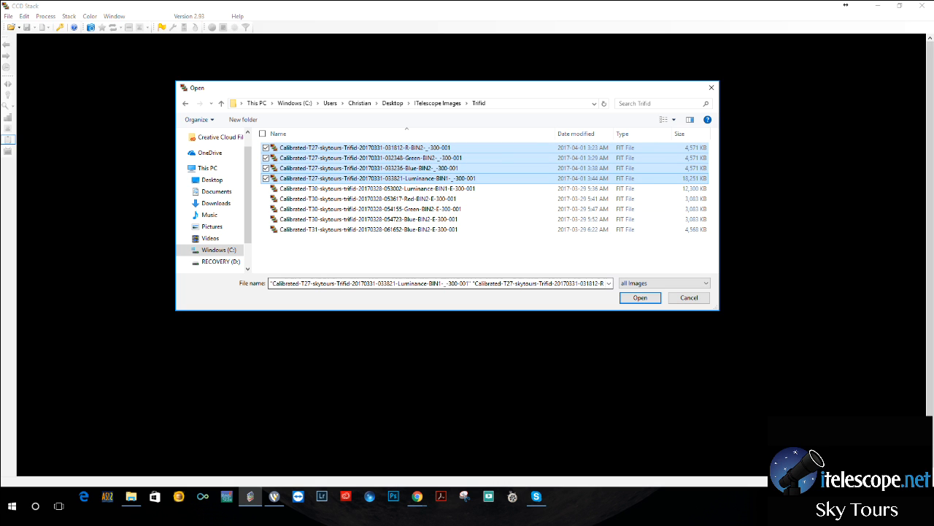
pyautogui.click(639, 297)
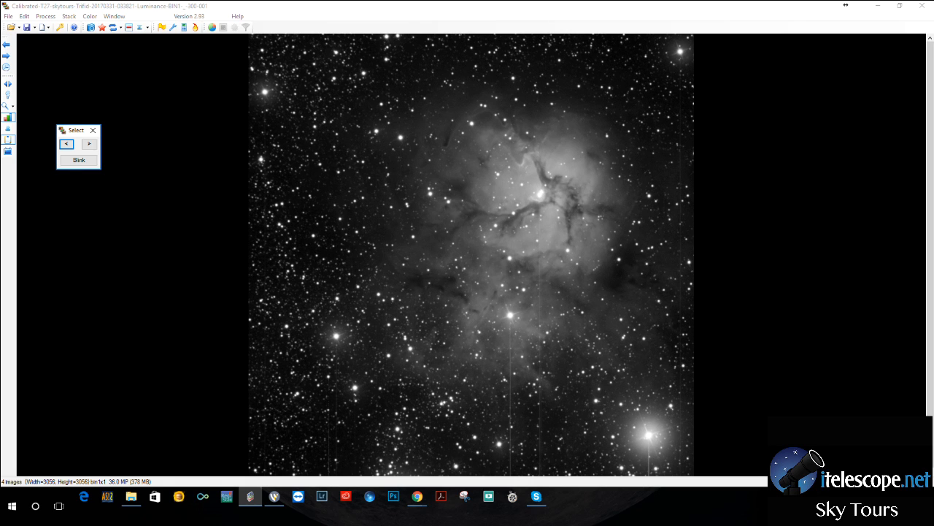
# Step through the loaded frames to the blue one and align all frames to it with CCDIS star pattern matching.
pyautogui.click(471, 255)
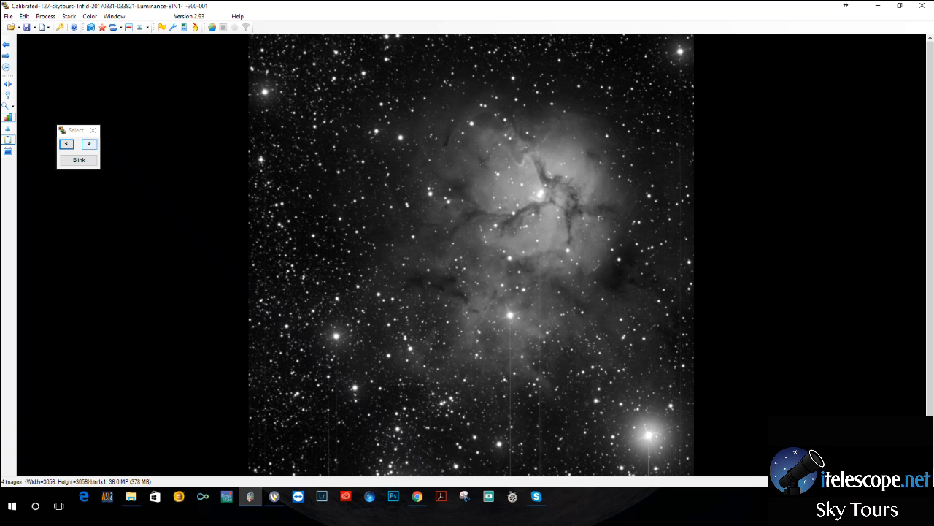
pyautogui.click(89, 144)
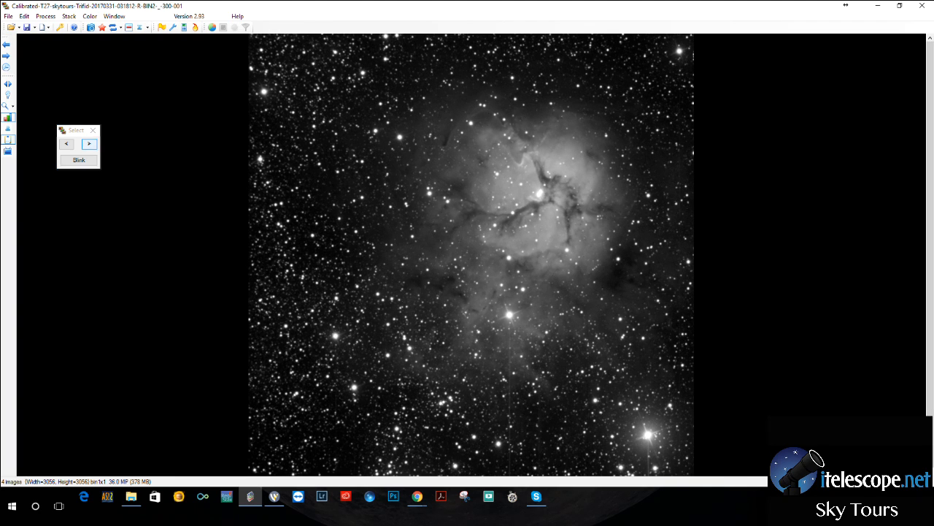
pyautogui.click(89, 144)
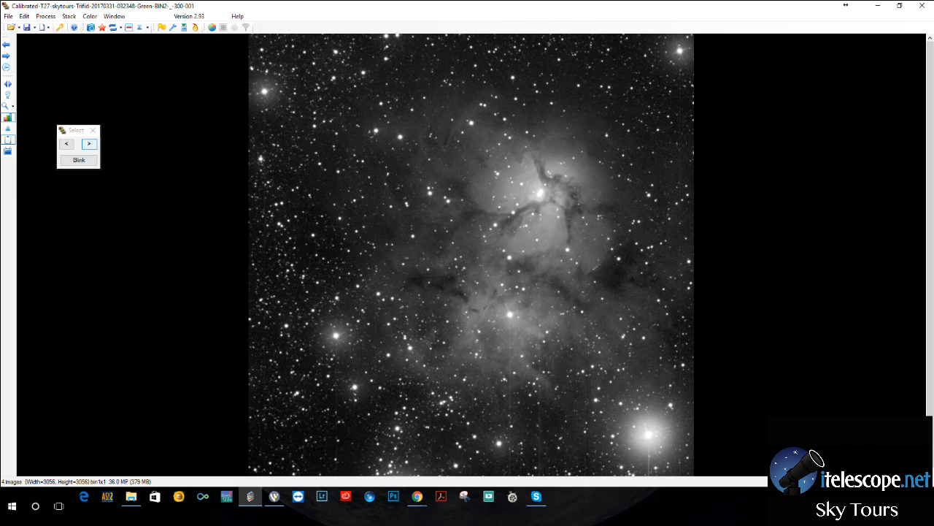
pyautogui.click(89, 144)
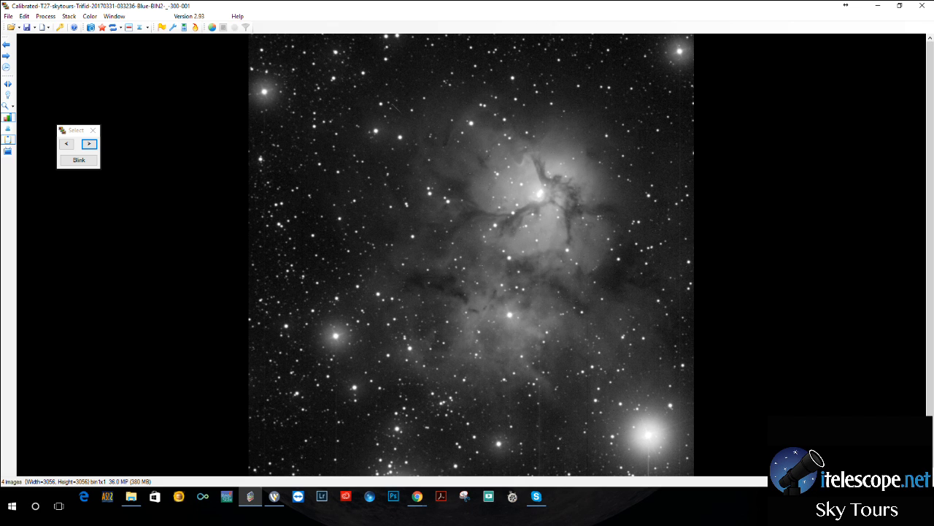
pyautogui.click(69, 16)
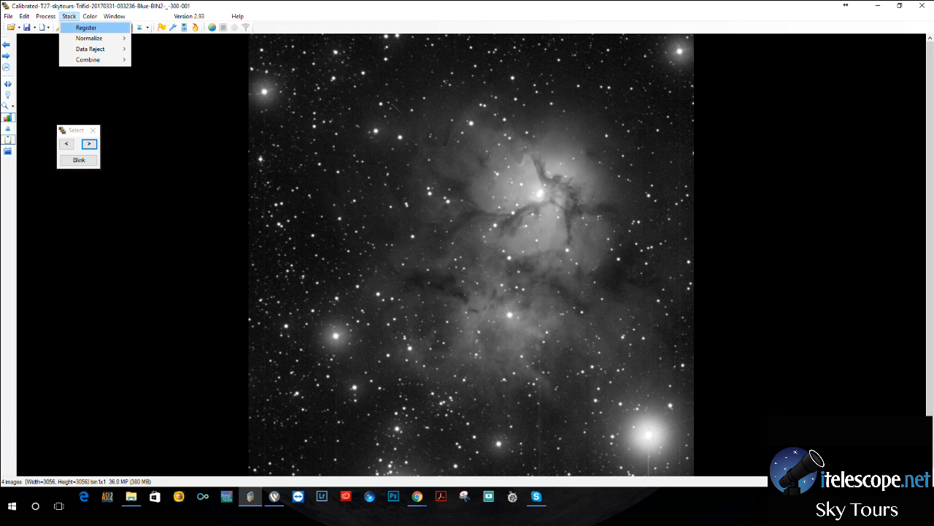
pyautogui.click(86, 28)
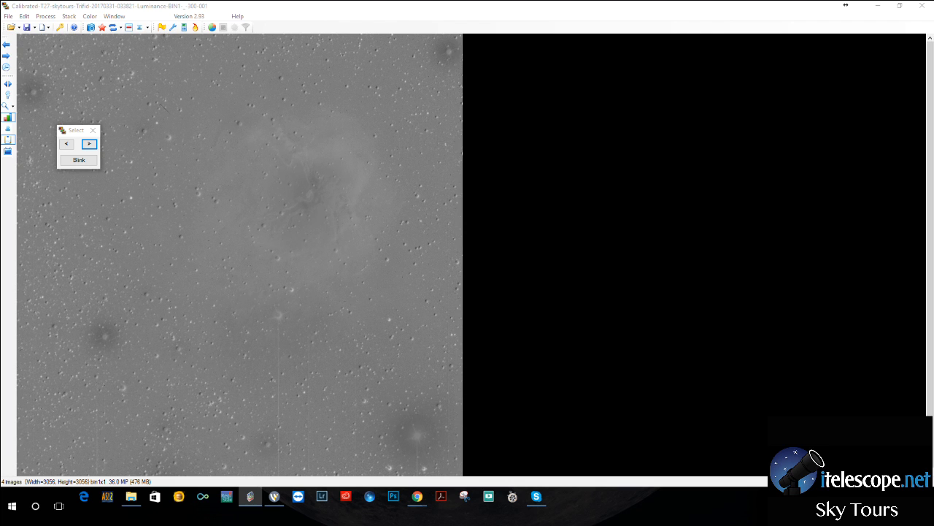
pyautogui.moveTo(47, 17); pyautogui.dragTo(243, 115)
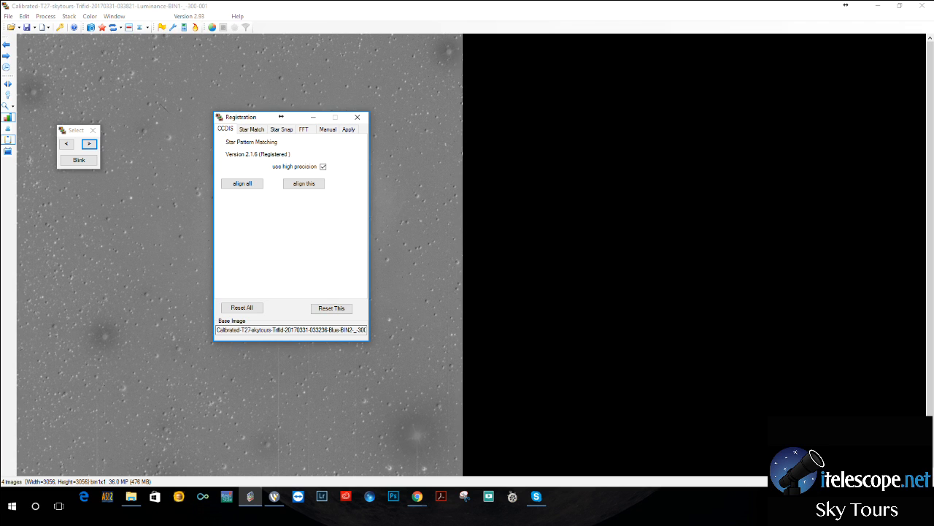
pyautogui.click(242, 183)
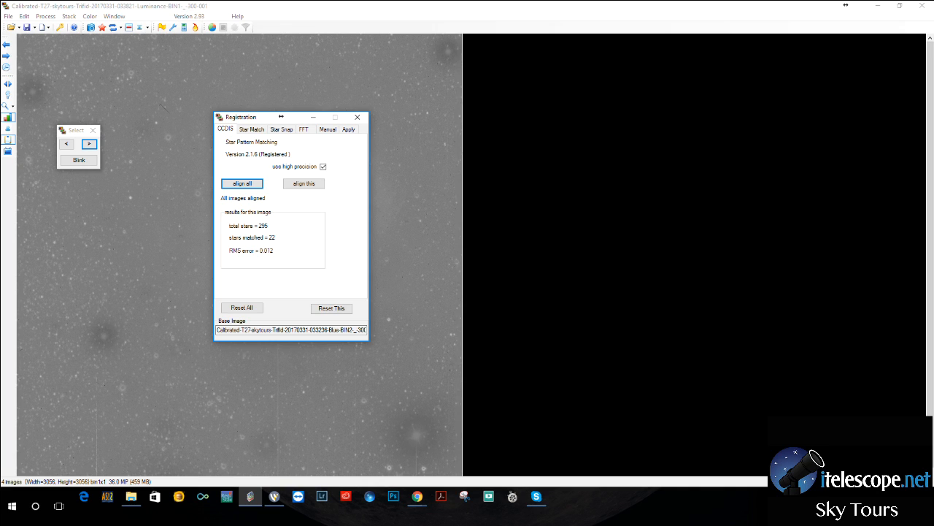
# Apply the registration to all frames using Bicubic B-Spline and step through the aligned frames to check them.
pyautogui.click(348, 130)
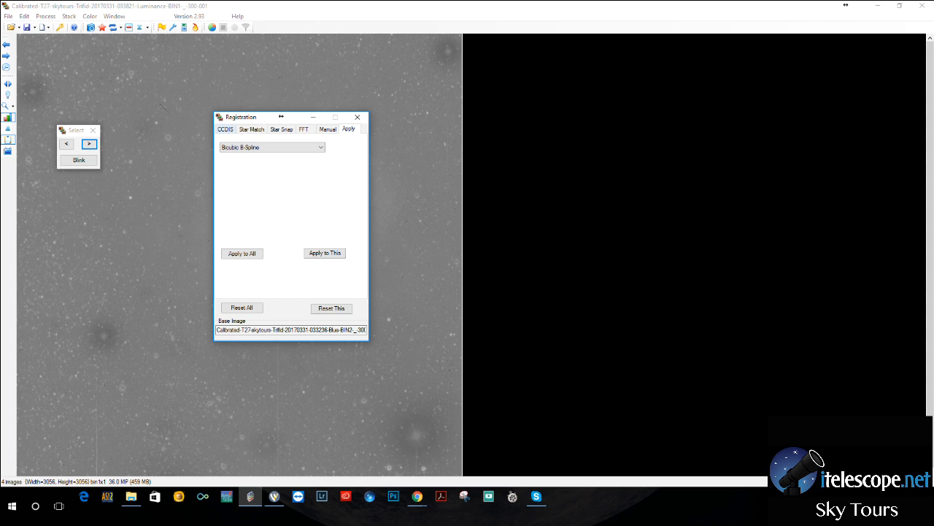
pyautogui.click(225, 129)
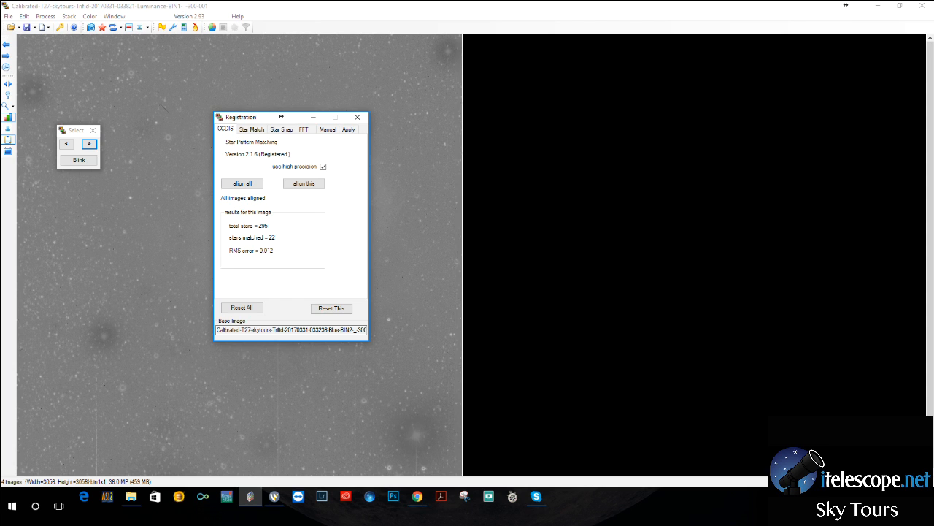
pyautogui.click(348, 130)
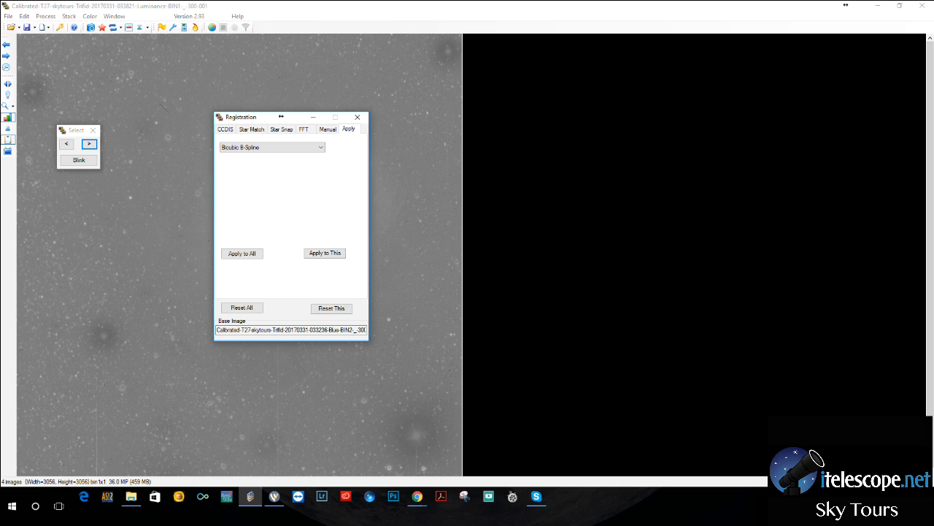
pyautogui.click(242, 253)
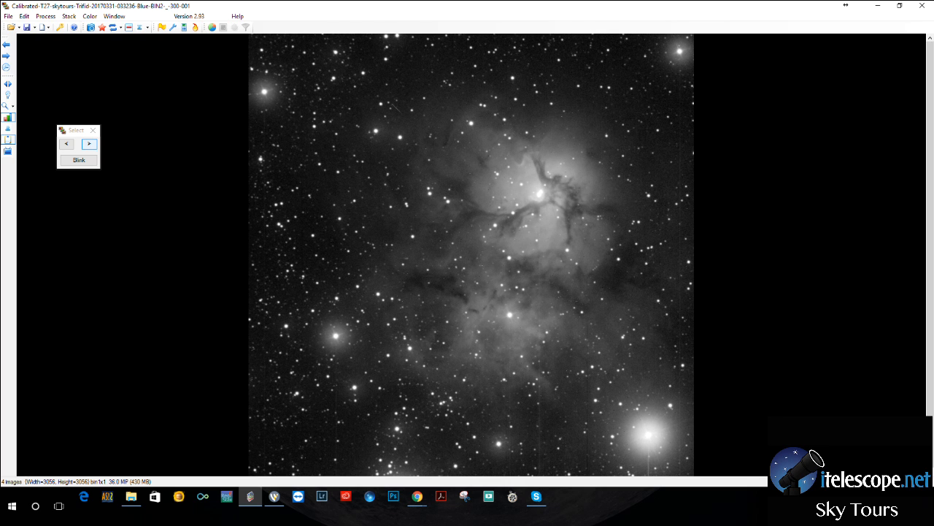
pyautogui.click(90, 144)
pyautogui.click(89, 143)
pyautogui.click(89, 144)
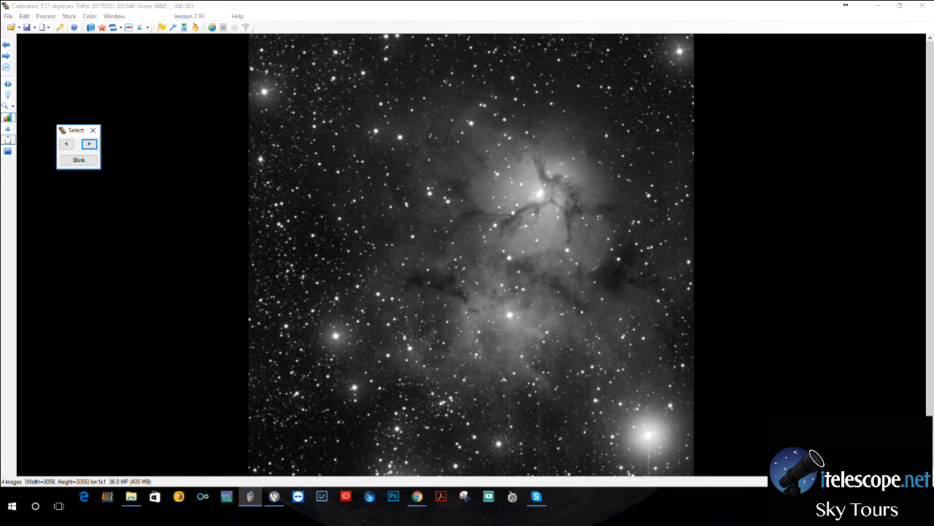
# Create a color image from the luminance, red, green and blue frames, assigning the 031812-R frame to the red channel.
pyautogui.click(90, 16)
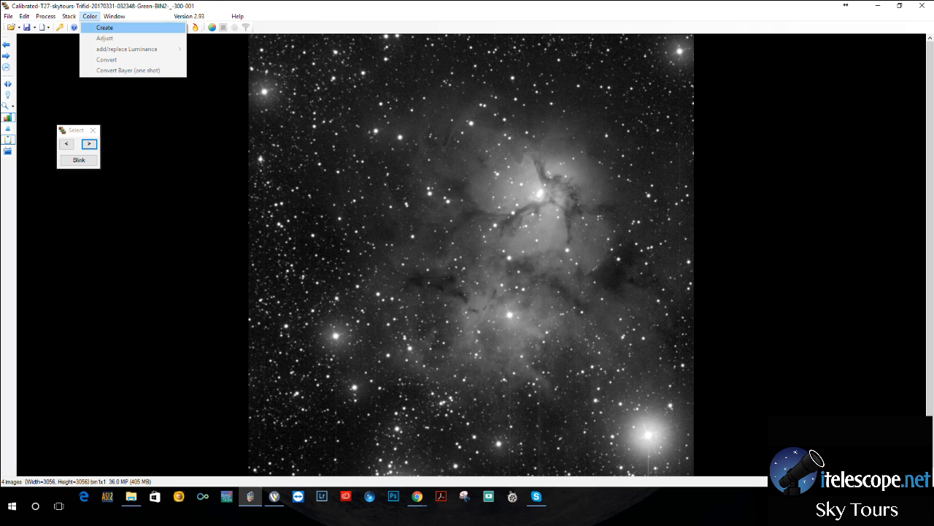
pyautogui.click(104, 27)
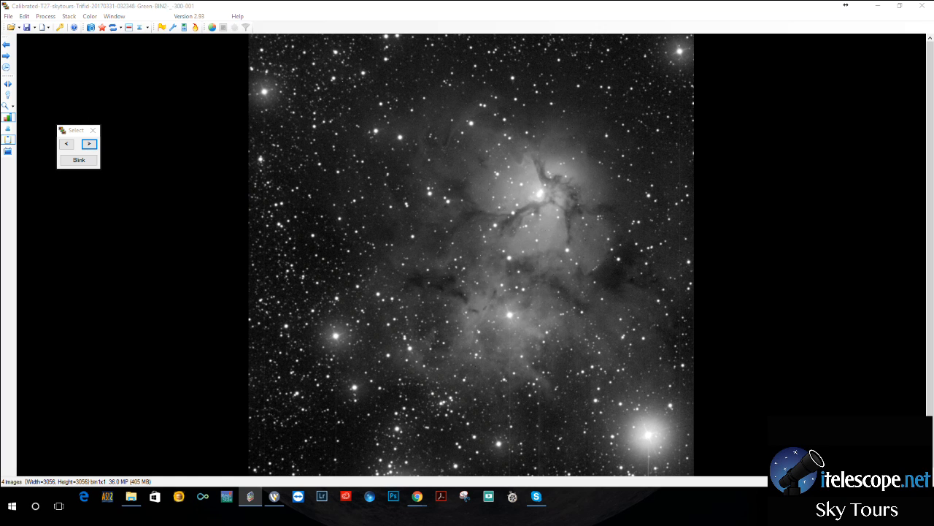
pyautogui.moveTo(2, 157); pyautogui.dragTo(356, 174)
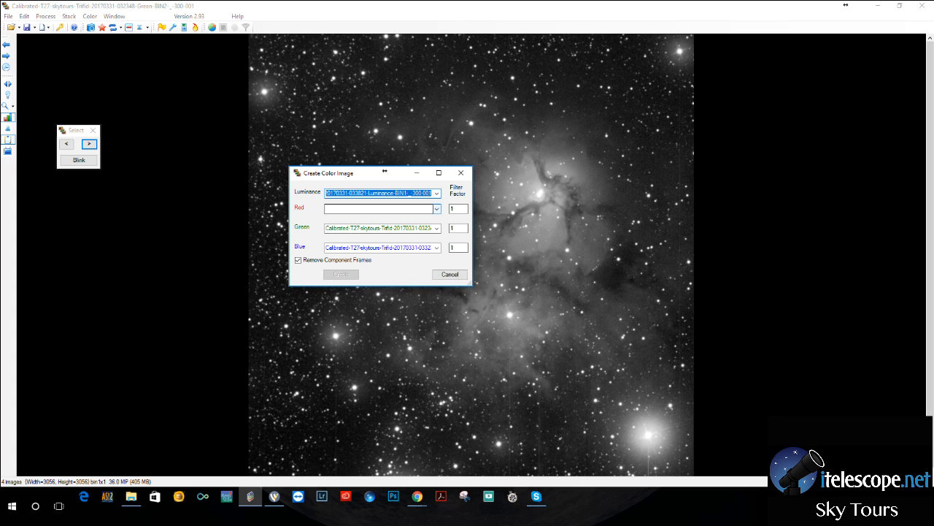
pyautogui.click(437, 209)
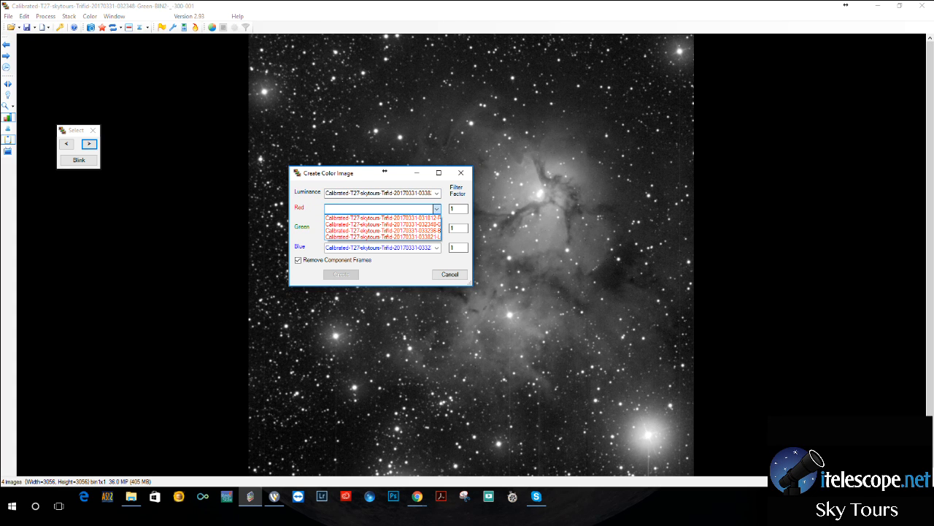
pyautogui.click(382, 218)
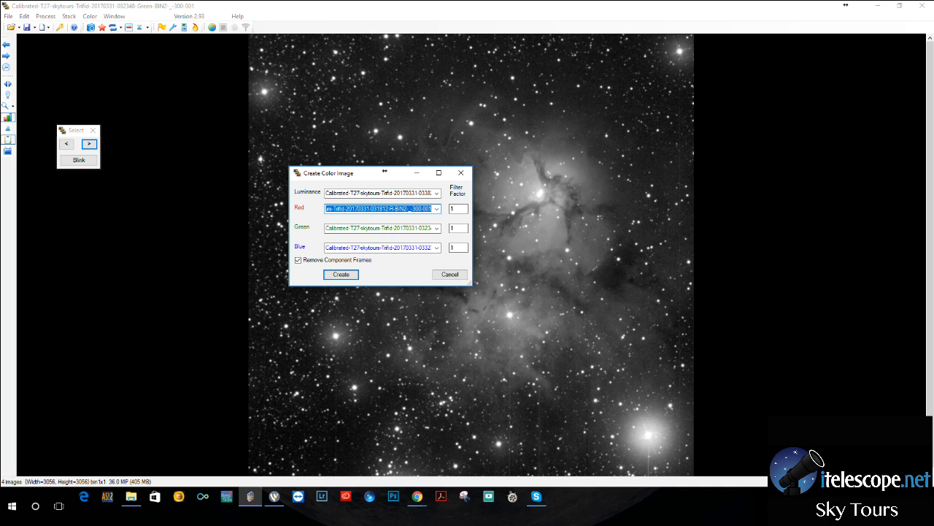
pyautogui.click(341, 275)
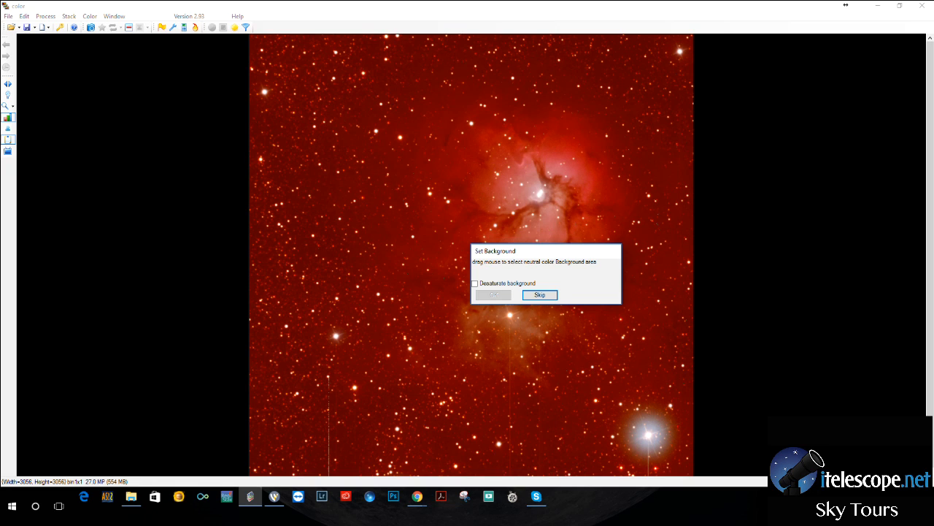
# Set the neutral background from a small patch of sky to the upper right of the nebula and apply it.
pyautogui.moveTo(643, 137); pyautogui.dragTo(663, 148)
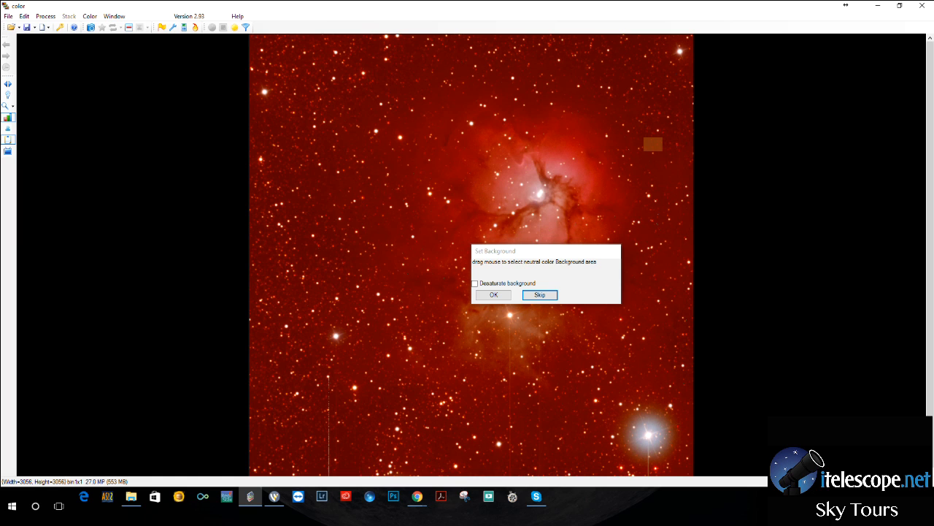
pyautogui.click(493, 294)
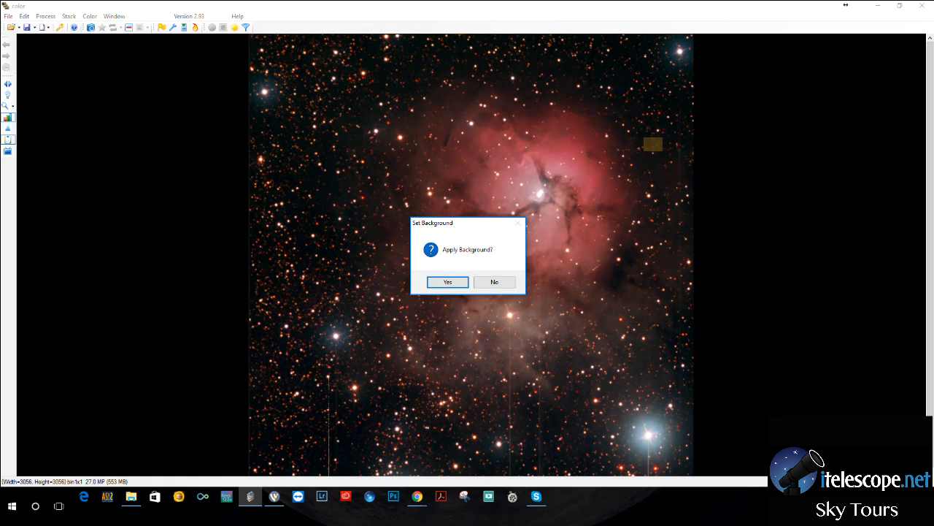
pyautogui.press('Return')
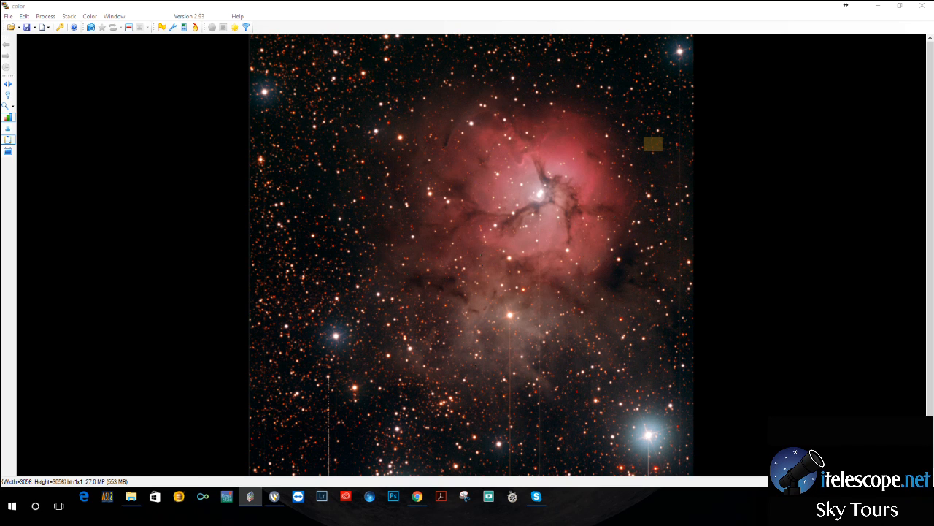
# Adjust the image's color balance by setting the blue factor to 1.18 and fine-tuning the red and green factors.
pyautogui.moveTo(86, 1); pyautogui.dragTo(376, 96)
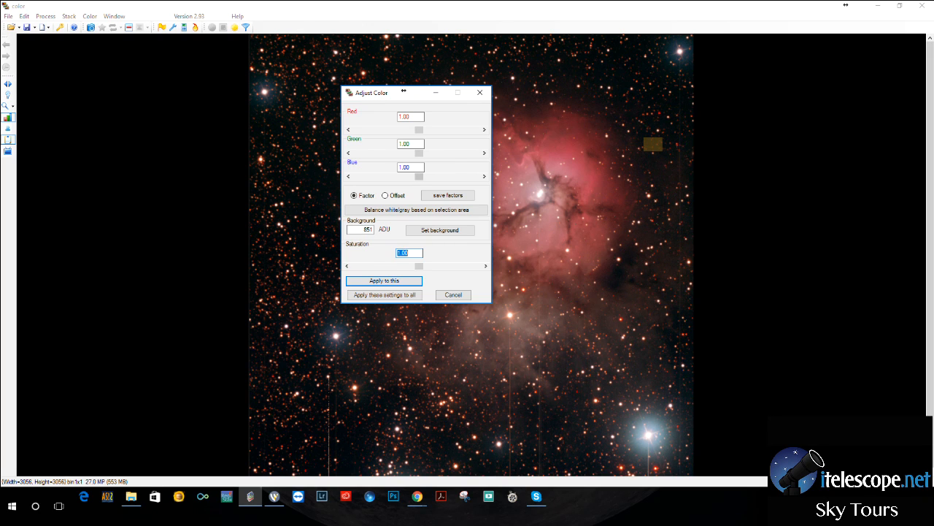
pyautogui.moveTo(419, 176); pyautogui.dragTo(434, 176)
pyautogui.moveTo(415, 97); pyautogui.dragTo(268, 103)
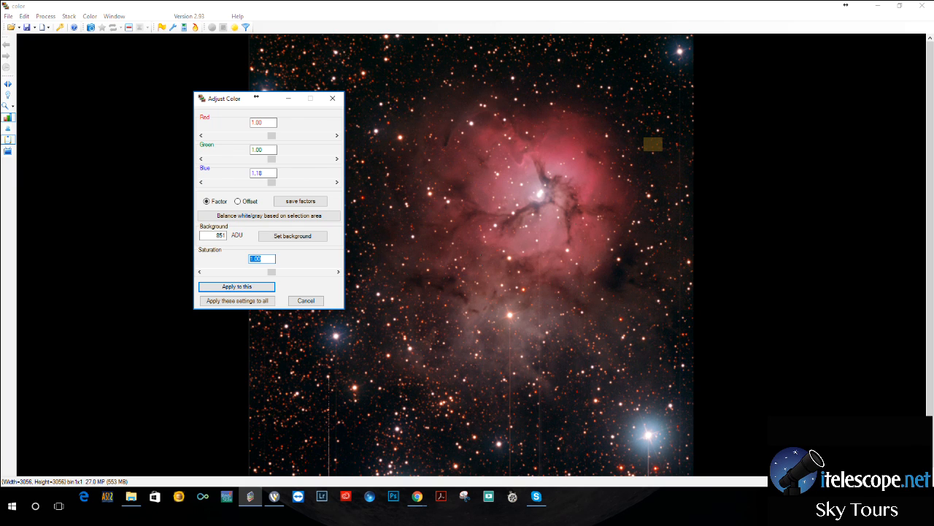
pyautogui.moveTo(271, 135); pyautogui.dragTo(276, 158)
pyautogui.click(288, 98)
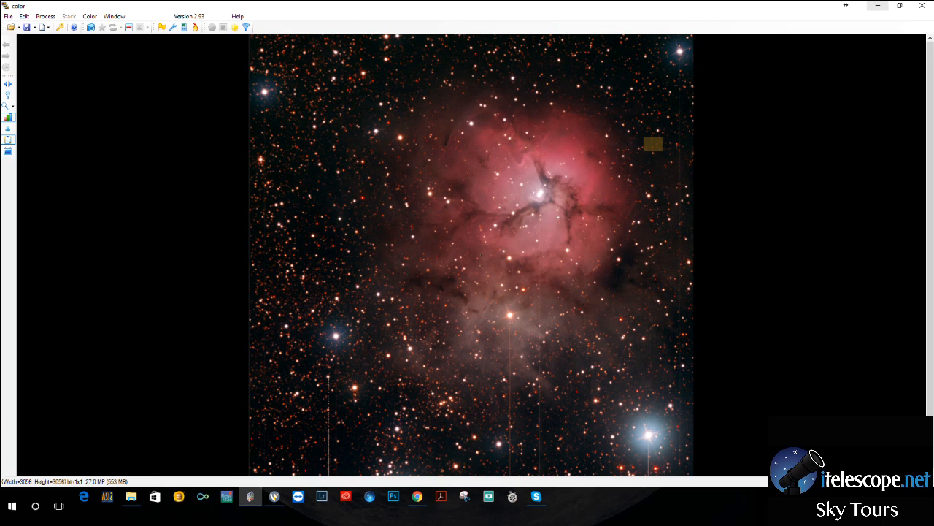
# Minimize the color image and bring the Trifid folder in File Explorer and the YouTube live chat in Chrome onto the desktop.
pyautogui.click(877, 5)
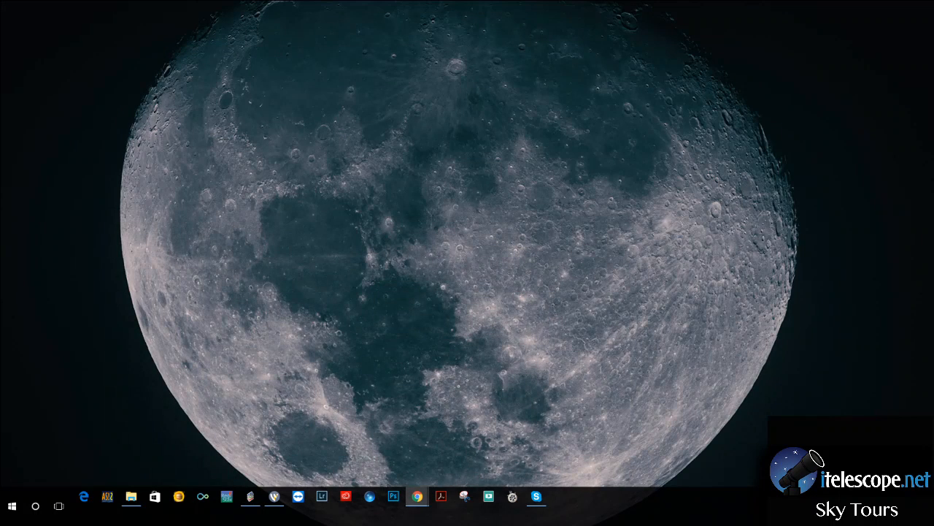
pyautogui.moveTo(417, 496)
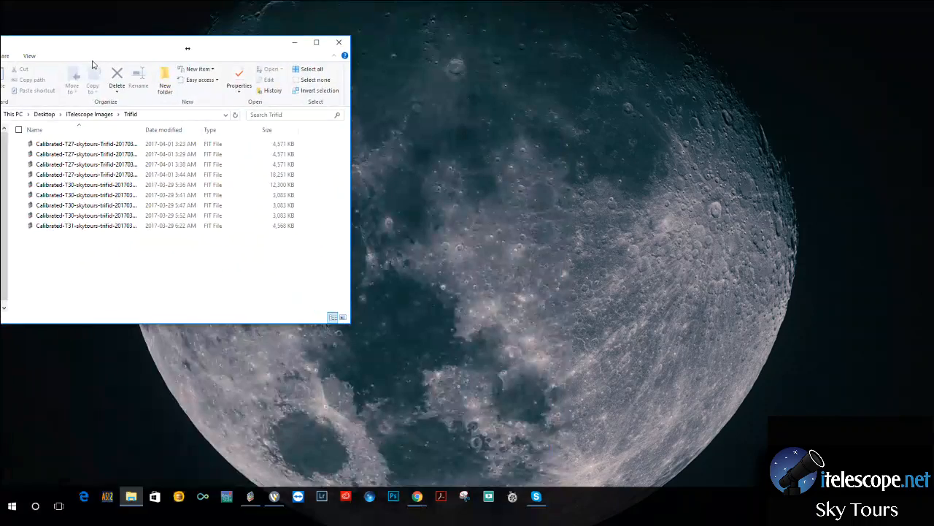
pyautogui.moveTo(187, 46); pyautogui.dragTo(383, 69)
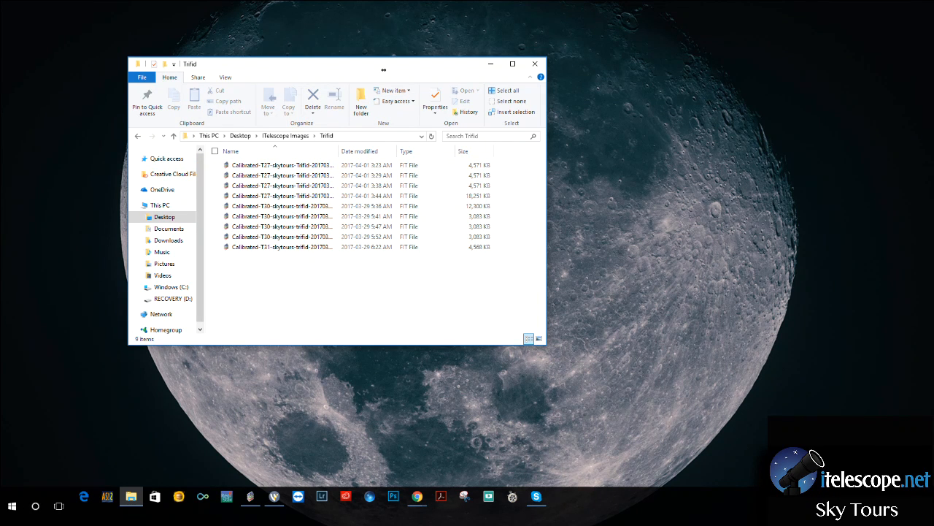
pyautogui.moveTo(0, 292); pyautogui.dragTo(480, 86)
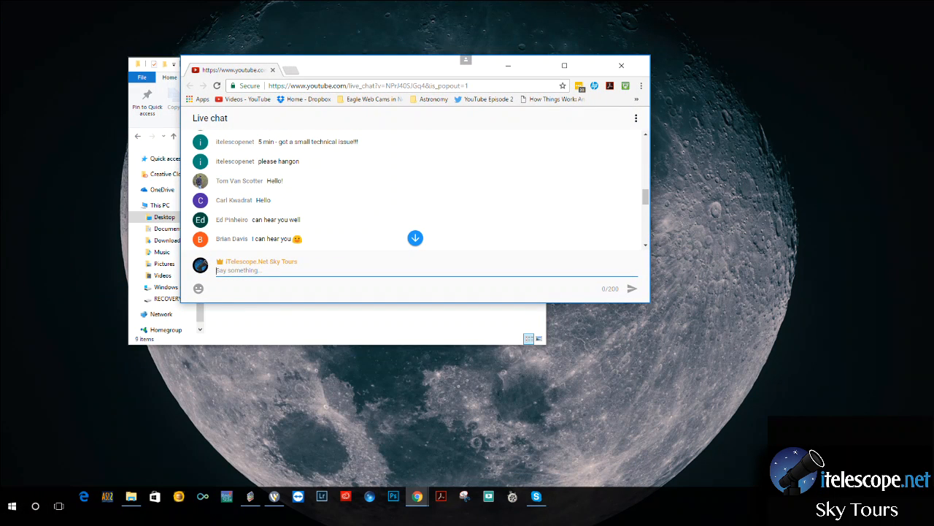
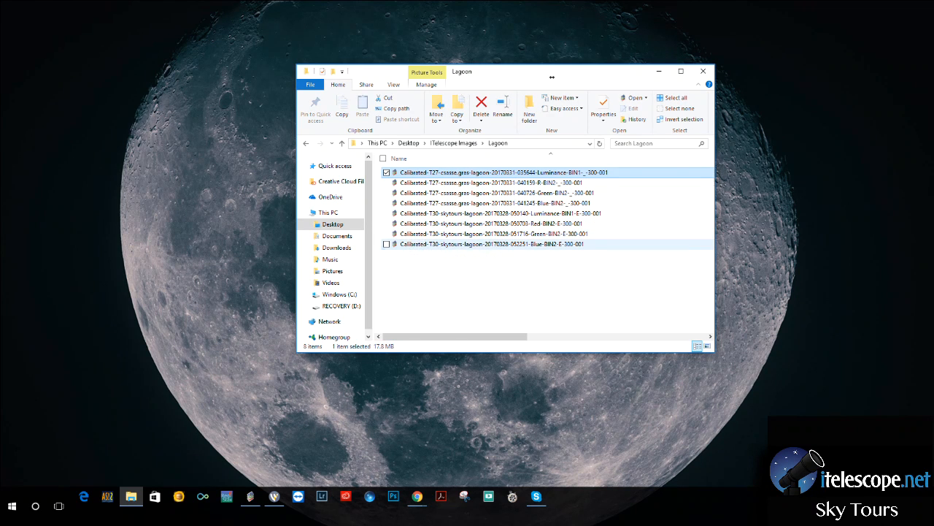
# Select all Lagoon files in File Explorer, return to CCDStack, dismiss the color adjustment and remove the Trifid color image.
pyautogui.hotkey('ctrl', 'a')
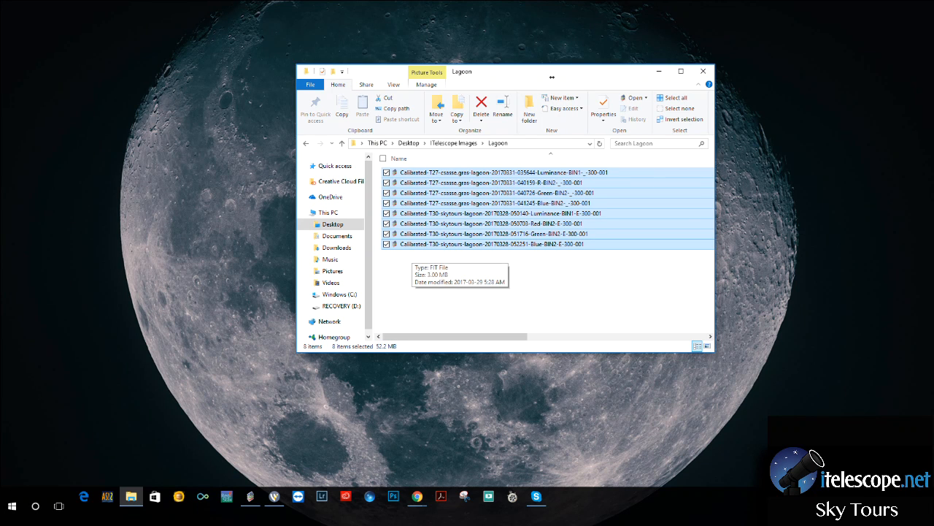
pyautogui.moveTo(251, 496)
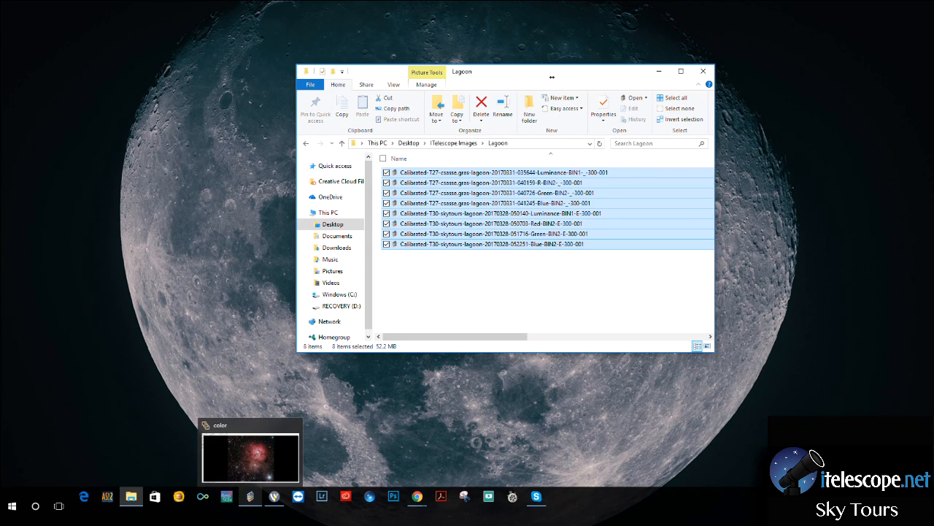
pyautogui.click(251, 458)
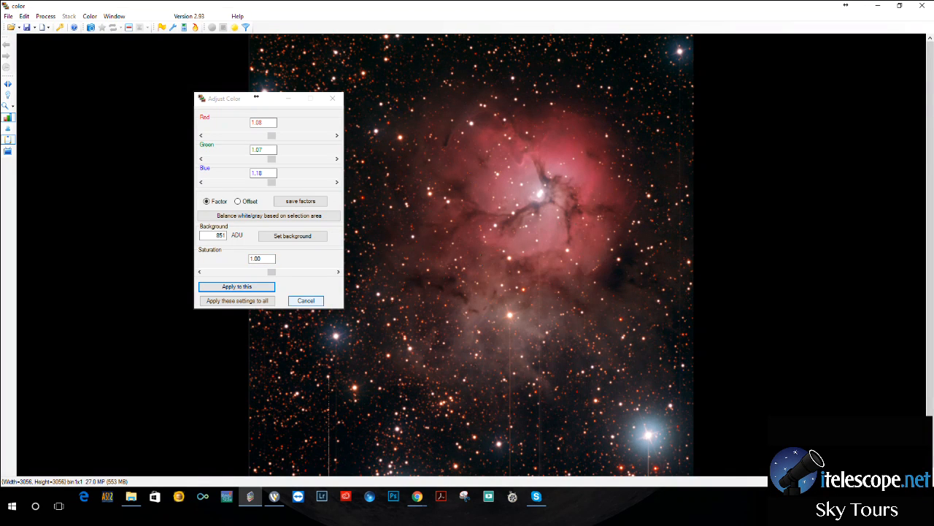
pyautogui.click(305, 300)
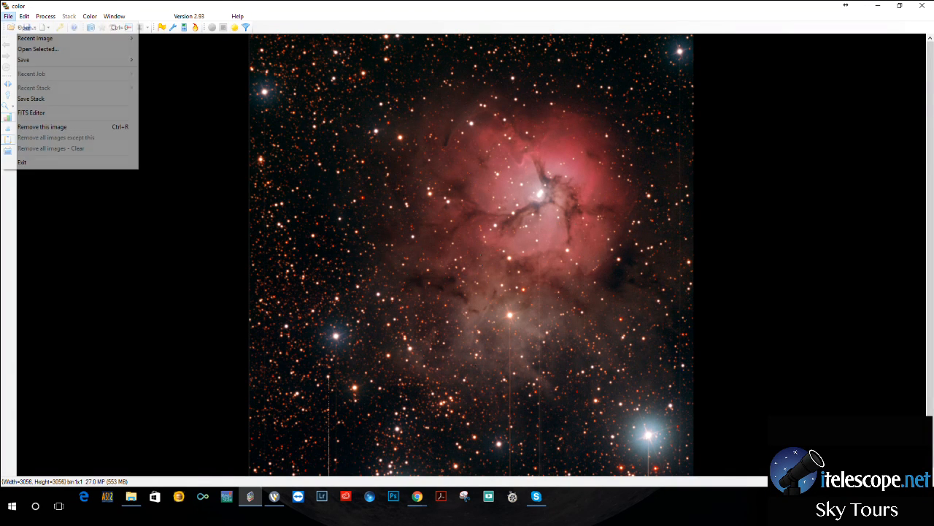
pyautogui.click(8, 16)
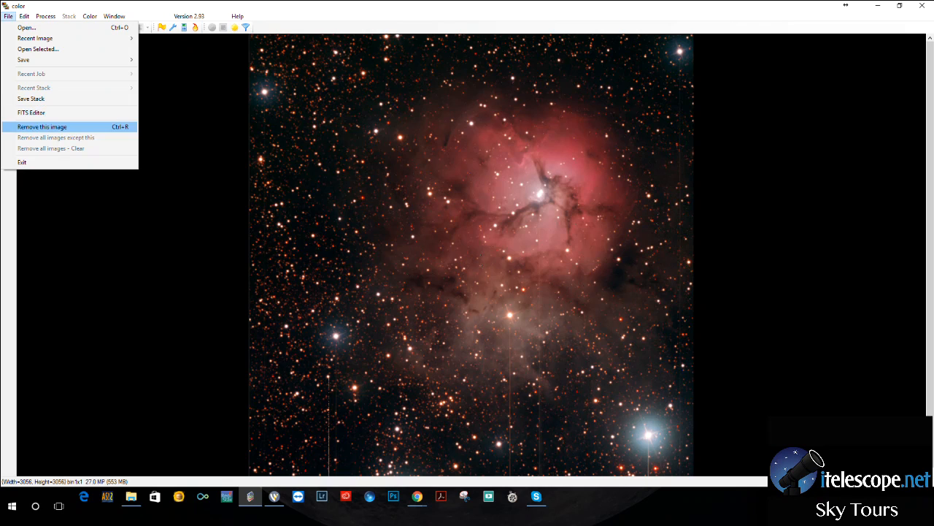
pyautogui.click(41, 126)
# Open all the calibrated T27 and T30 Lagoon FITS files from the iTelescope Images Lagoon folder.
pyautogui.click(11, 27)
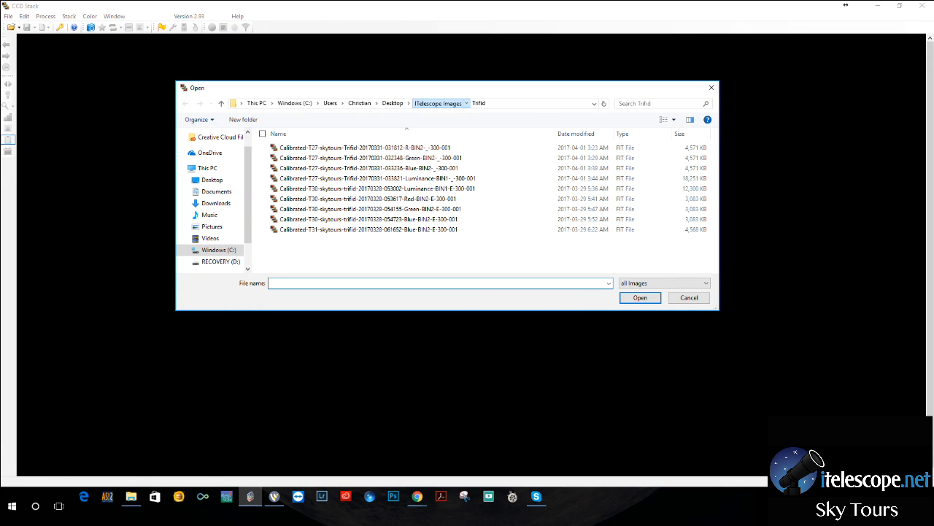
pyautogui.click(437, 103)
pyautogui.doubleClick(290, 188)
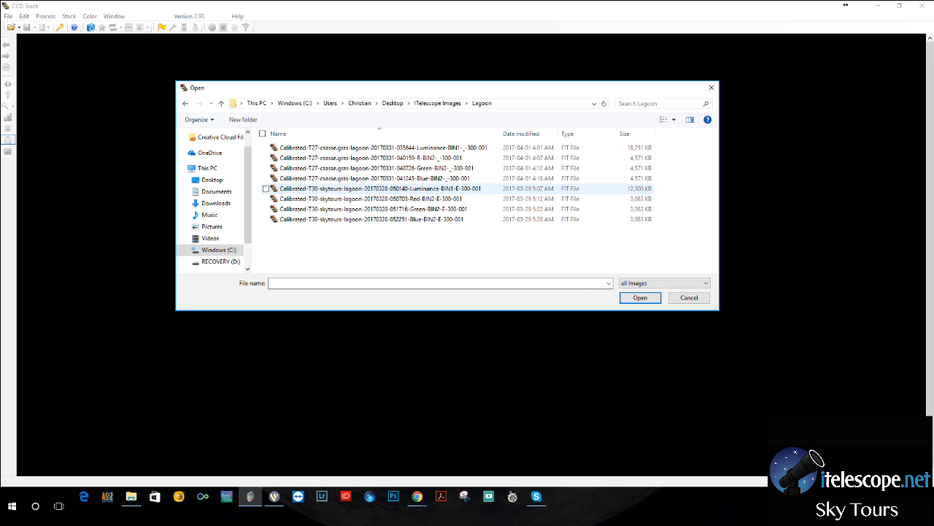
pyautogui.click(329, 147)
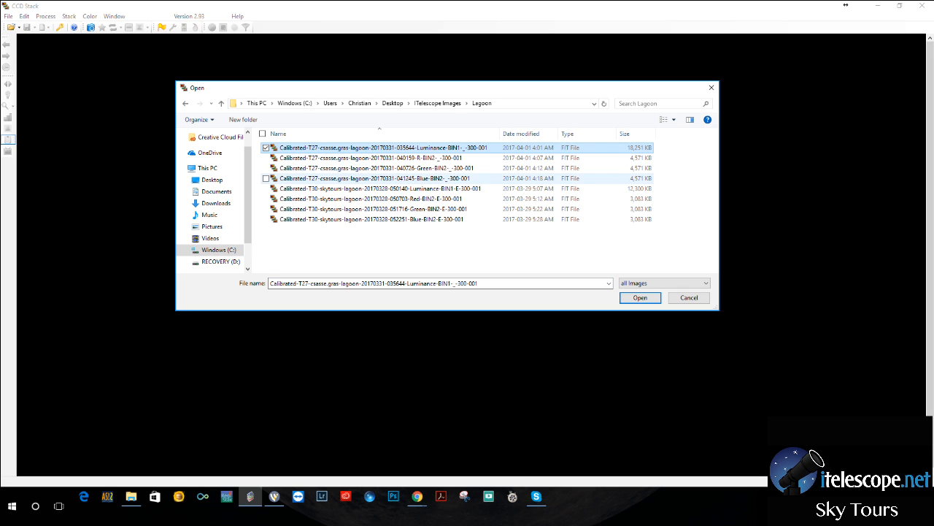
pyautogui.click(329, 219)
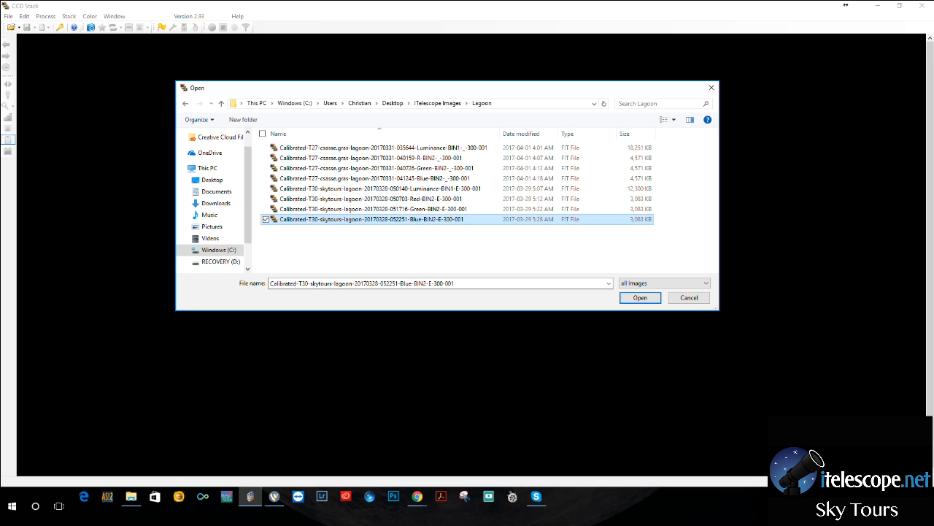
pyautogui.keyDown('shift'); pyautogui.click(328, 147); pyautogui.keyUp('shift')
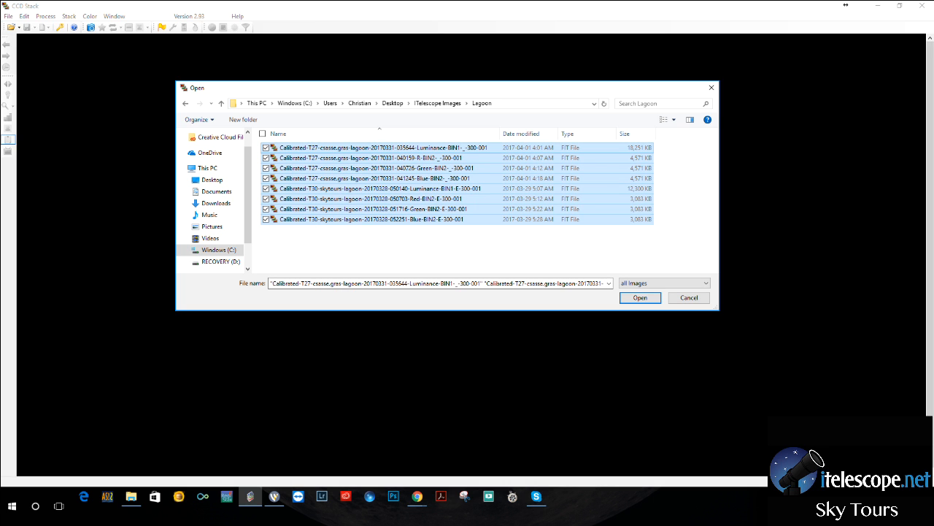
pyautogui.click(640, 297)
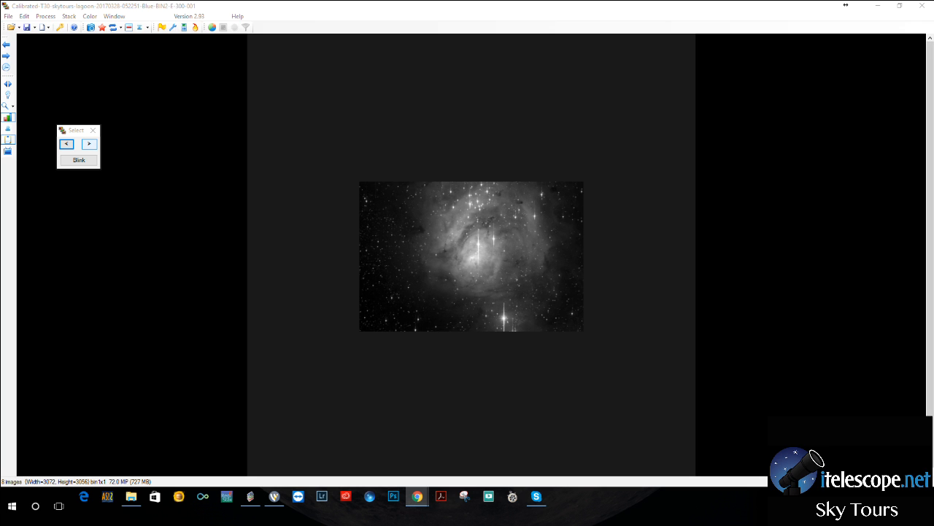
# Cycle through the loaded Lagoon frames, comparing the T27 red and green frames and viewing the T30 frames.
pyautogui.click(90, 144)
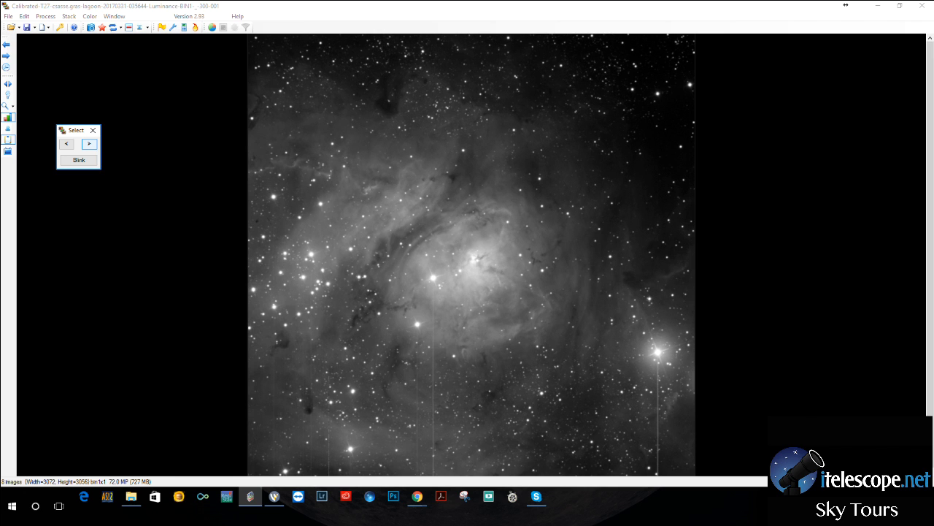
pyautogui.click(89, 144)
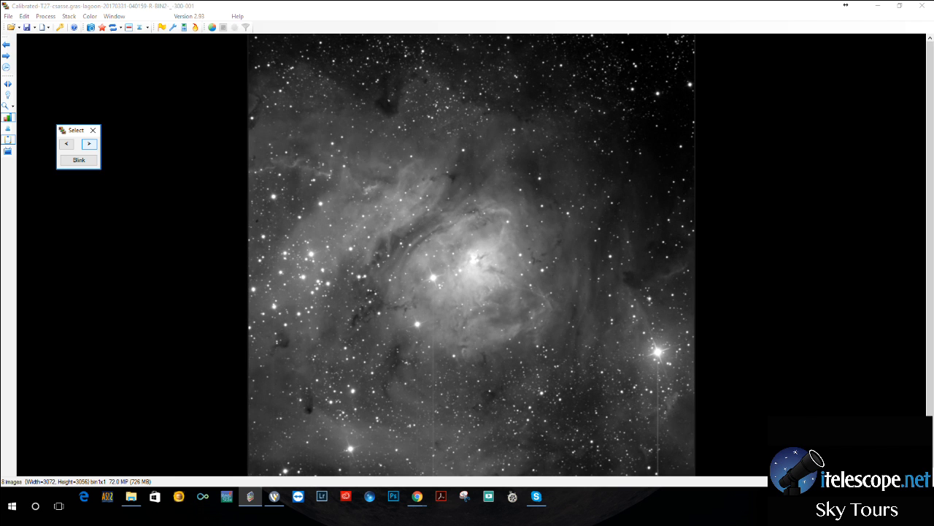
pyautogui.click(89, 144)
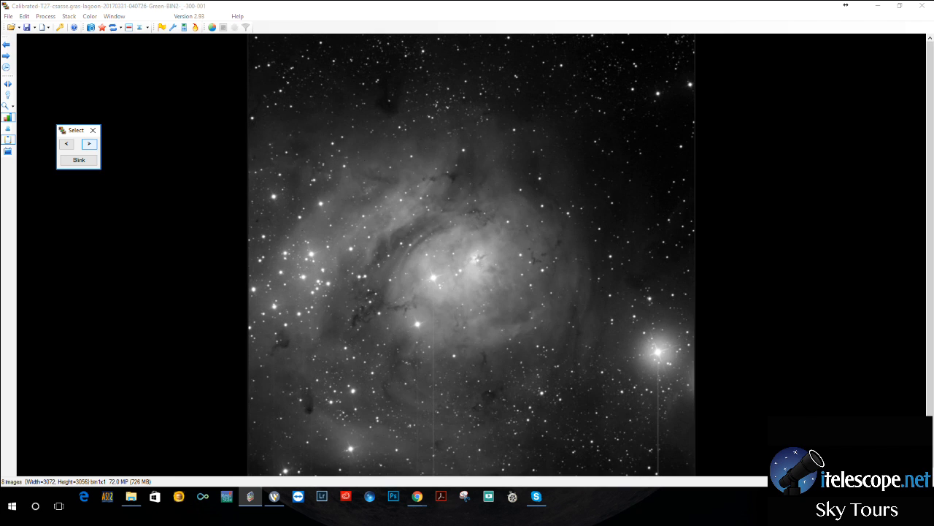
pyautogui.click(66, 144)
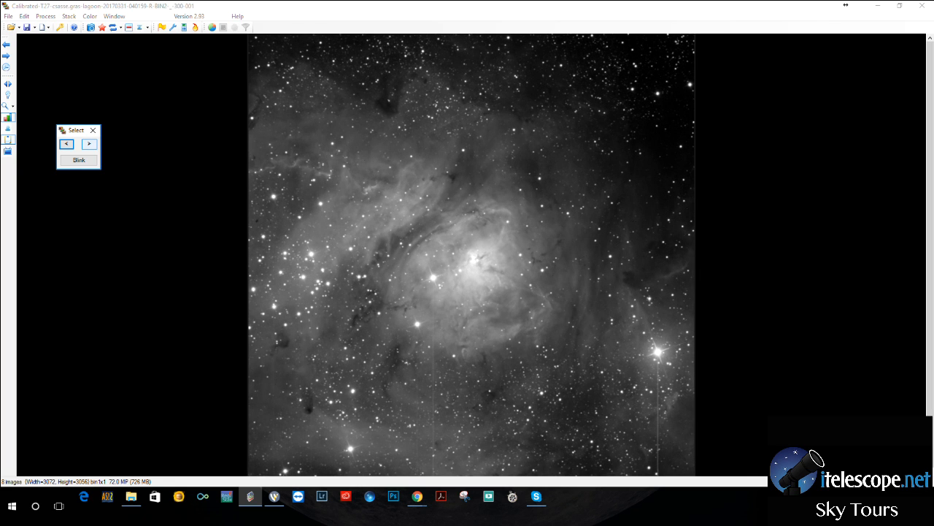
pyautogui.click(89, 144)
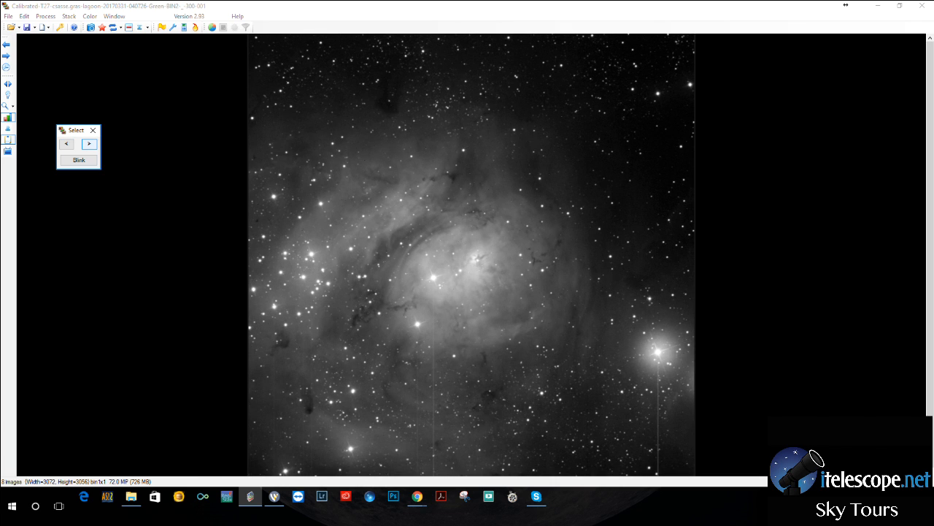
pyautogui.click(89, 143)
pyautogui.click(89, 143)
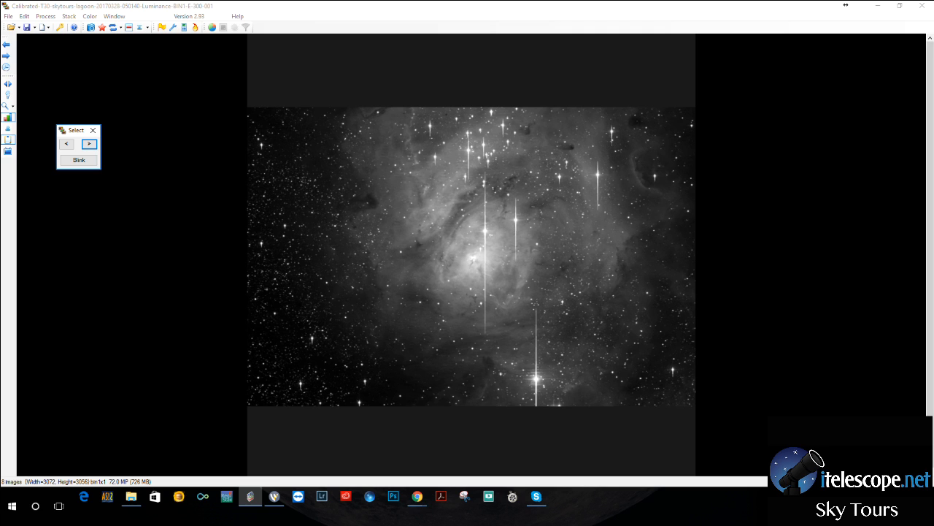
pyautogui.click(89, 143)
pyautogui.click(89, 144)
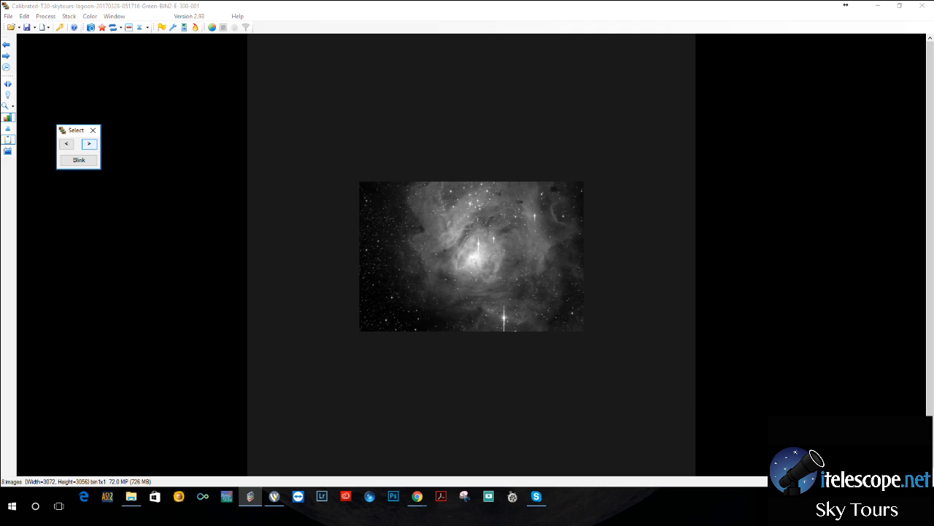
pyautogui.click(89, 144)
pyautogui.click(89, 144)
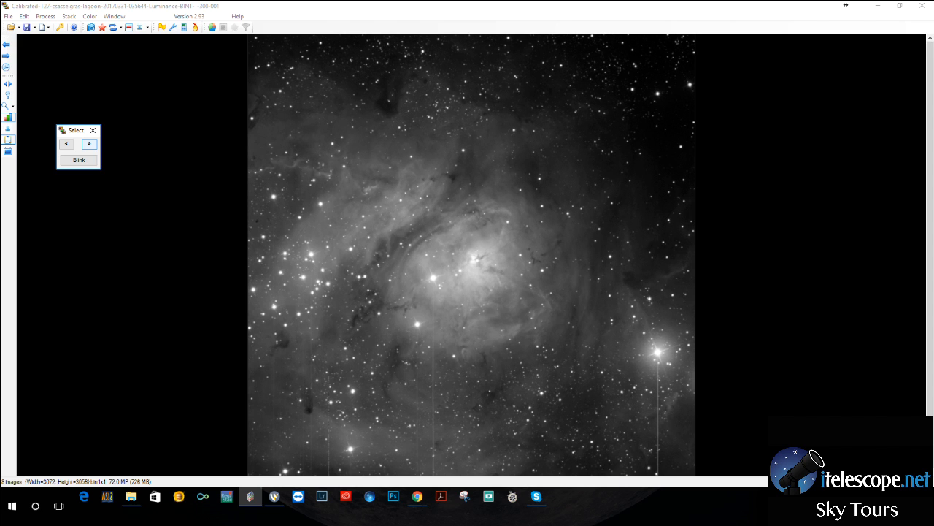
# Advance through the T27 frames to the T30 luminance frame and examine its bright stars.
pyautogui.click(89, 144)
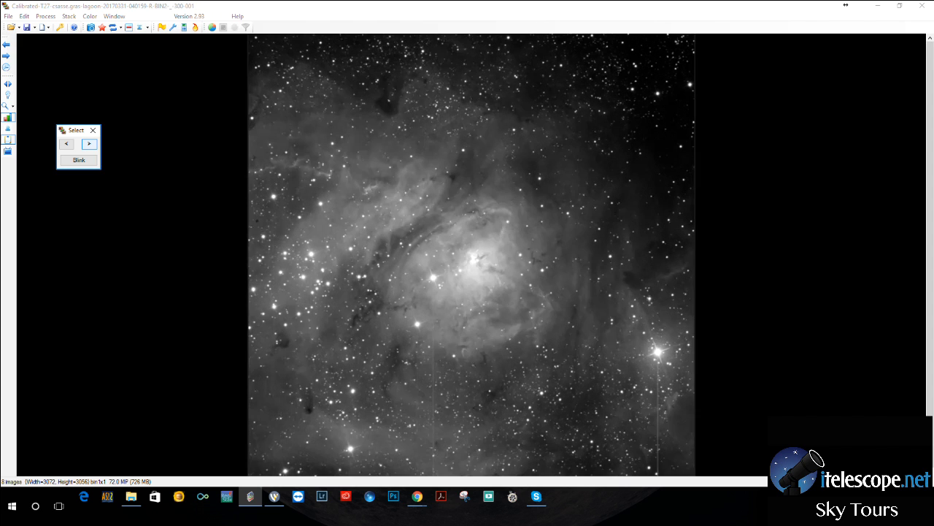
pyautogui.click(89, 144)
pyautogui.click(89, 144)
pyautogui.click(89, 144)
pyautogui.click(89, 143)
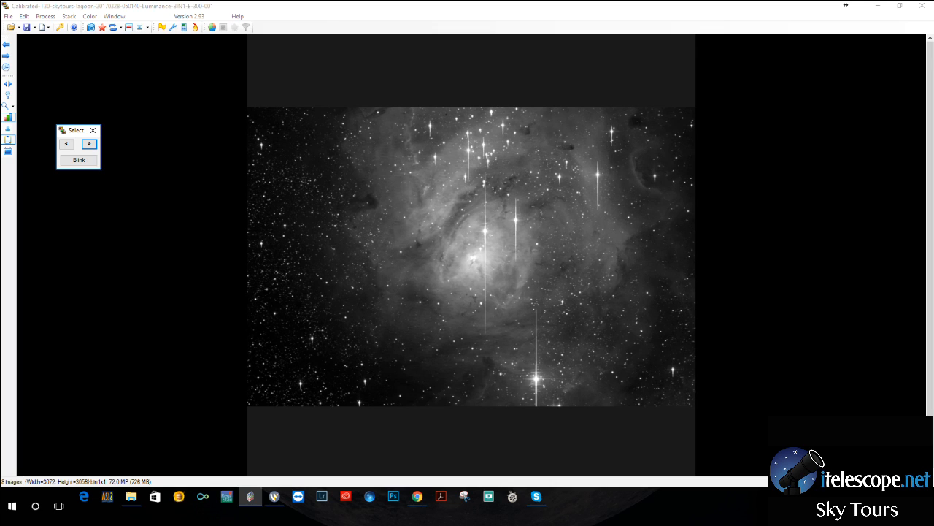
# Minimize CCDStack, switch to the iTelescope window in Chrome and bring up the T30 telescope page.
pyautogui.hotkey('alt', 'Tab')
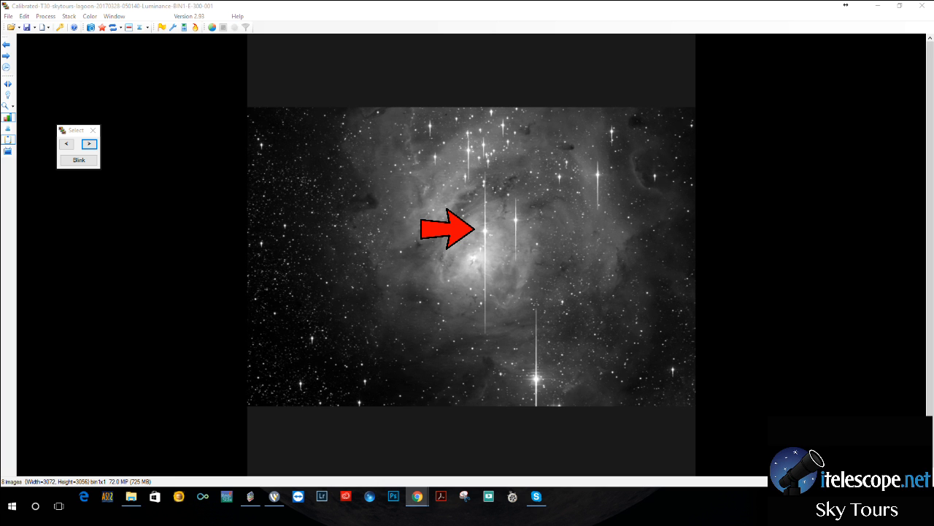
pyautogui.click(878, 5)
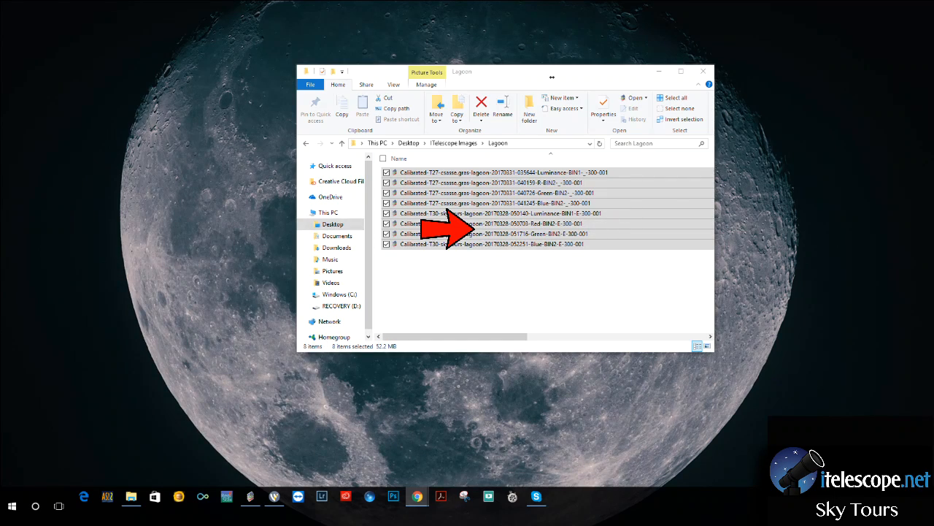
pyautogui.click(417, 497)
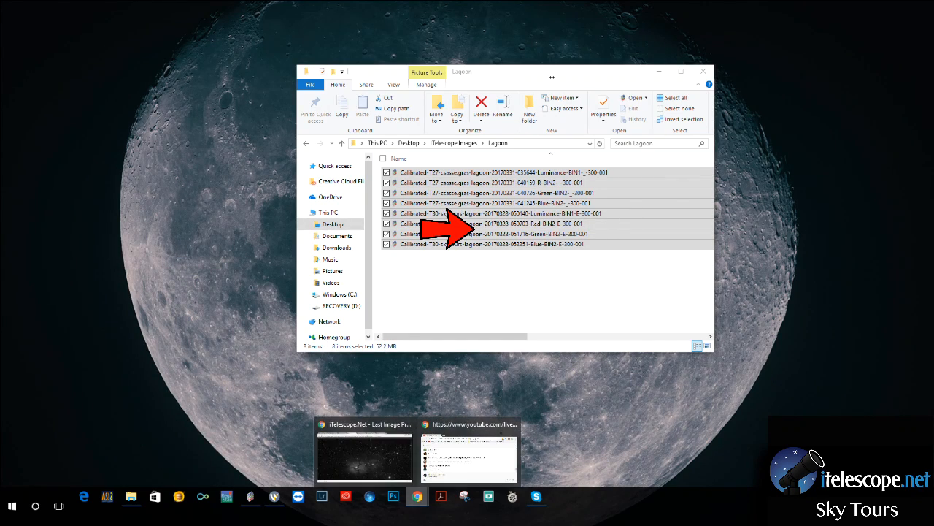
pyautogui.click(364, 454)
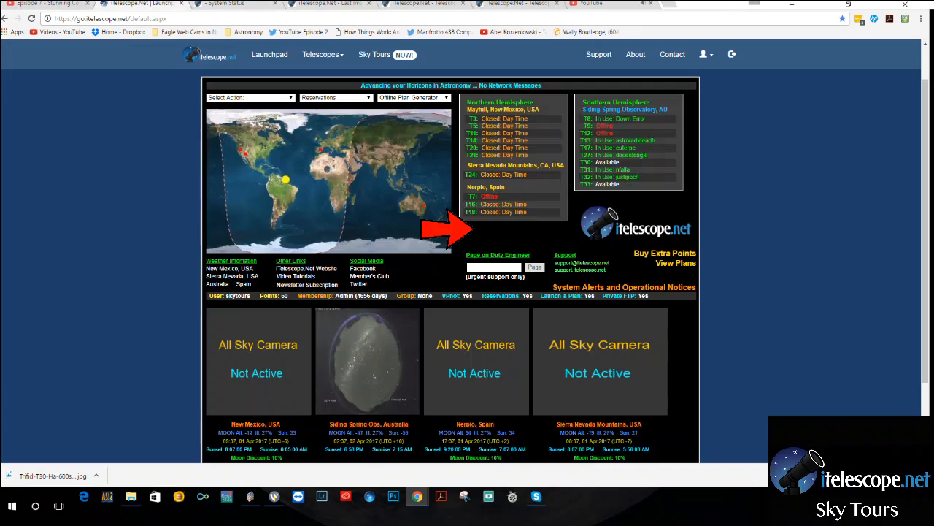
pyautogui.click(146, 4)
pyautogui.click(227, 3)
pyautogui.click(330, 4)
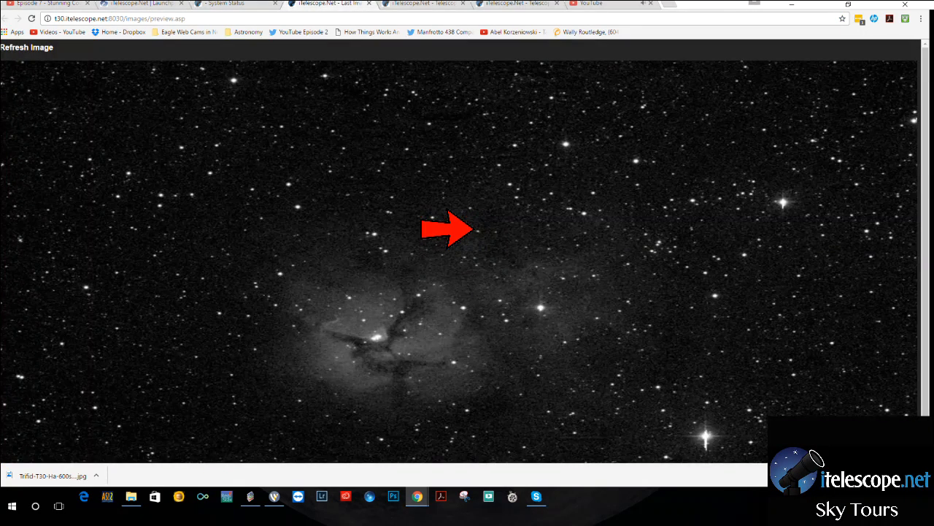
pyautogui.click(423, 4)
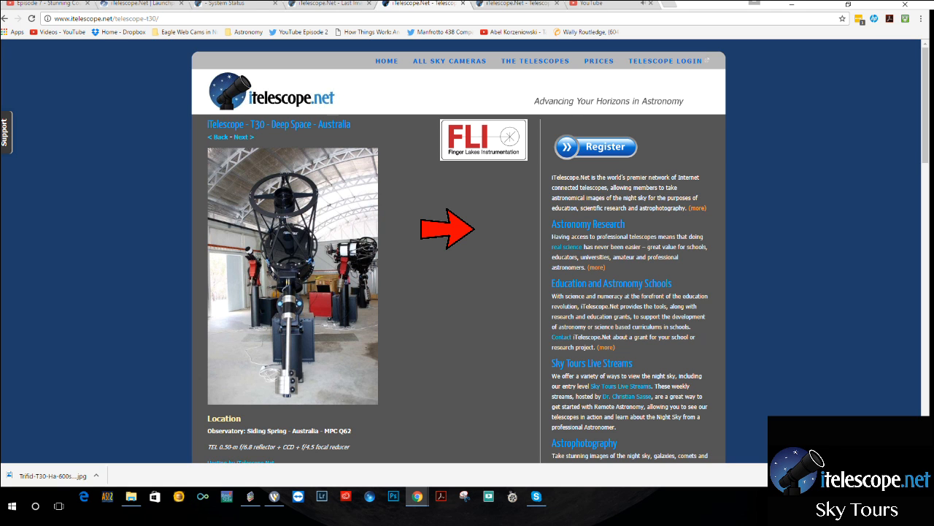
# Read the T30 page's operational notes, instrument package and telescope optics.
pyautogui.scroll(-1, 459, 251)
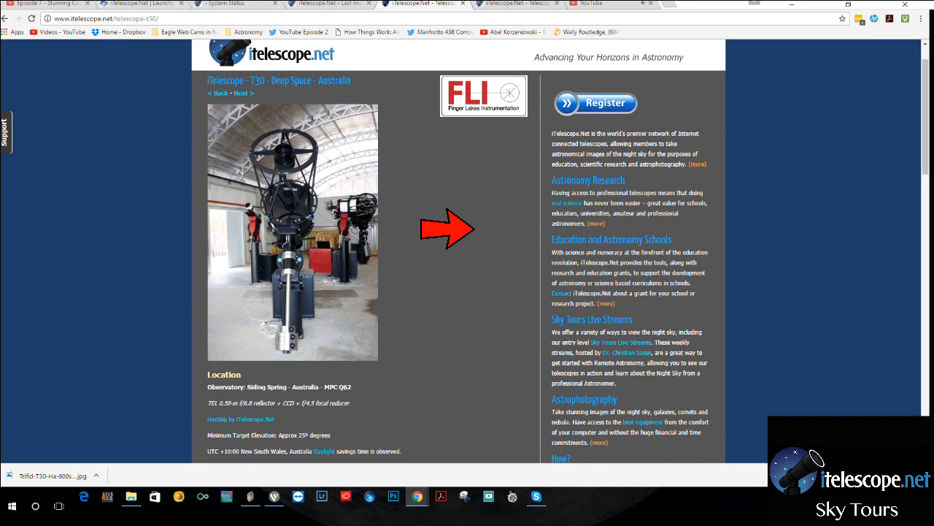
pyautogui.scroll(-1, 475, 229)
pyautogui.scroll(1, 475, 230)
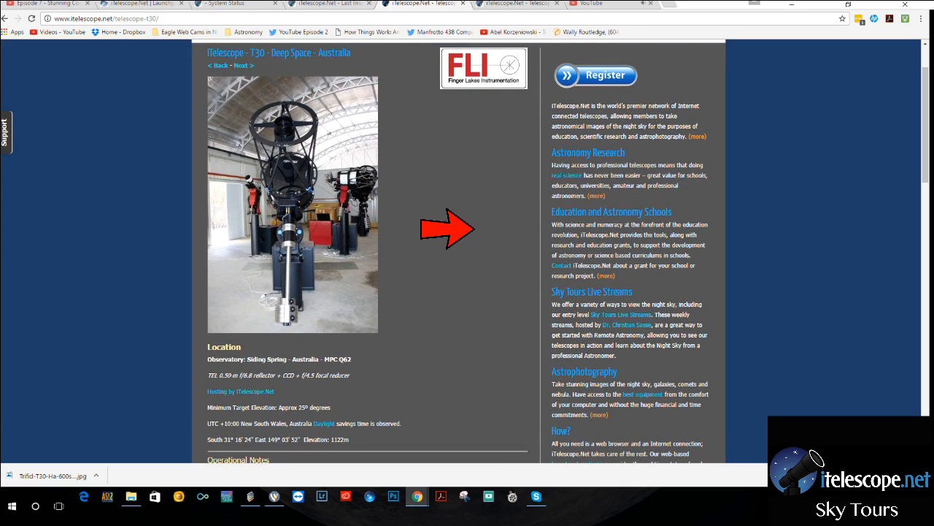
pyautogui.scroll(-4, 475, 229)
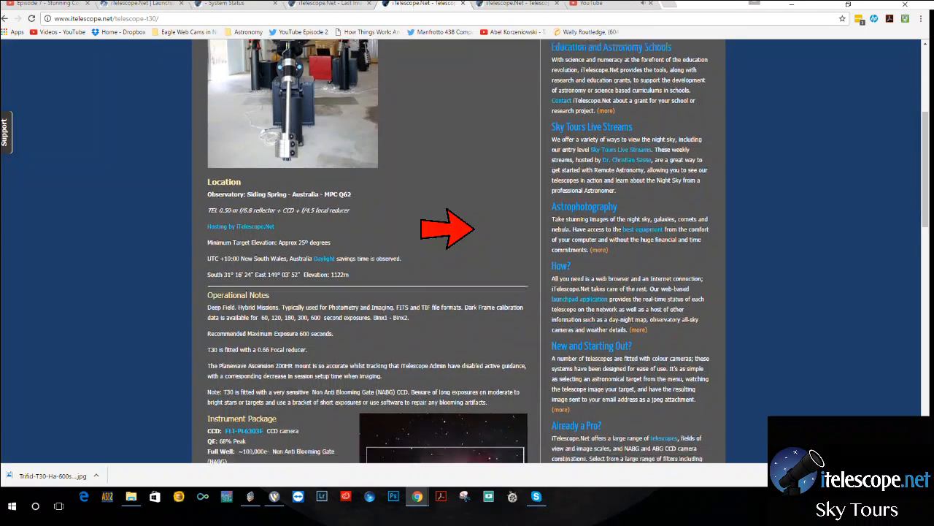
pyautogui.scroll(-2, 475, 229)
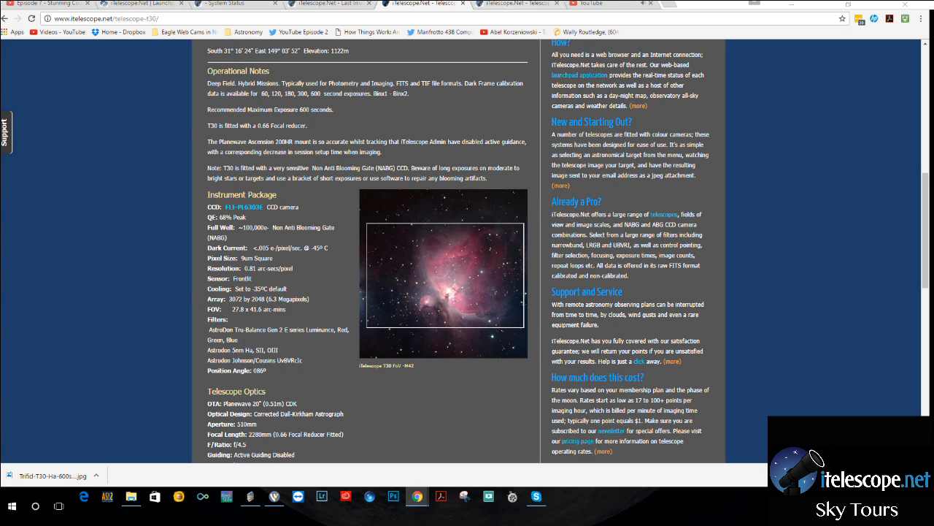
# Bring up the T27 telescope page and read its location, instrument package and telescope optics.
pyautogui.hotkey('ctrl', 'Tab')
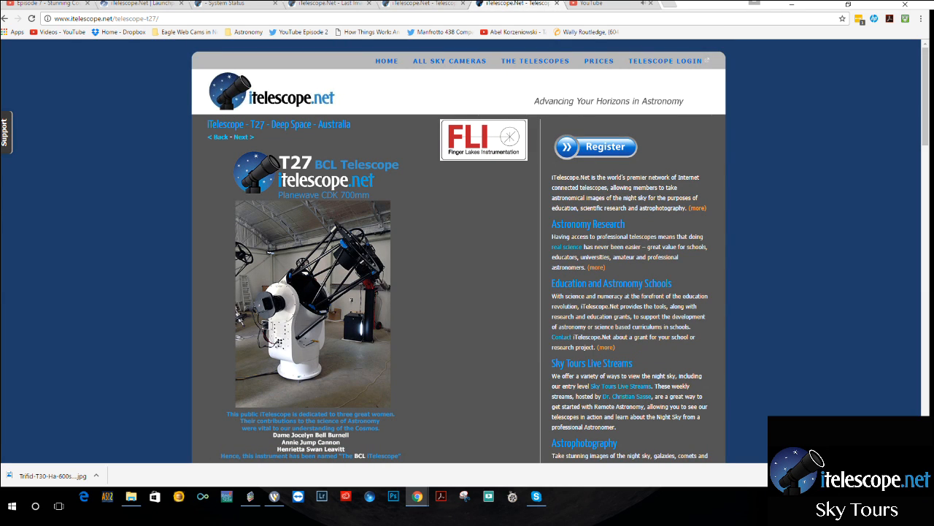
pyautogui.scroll(-1, 459, 251)
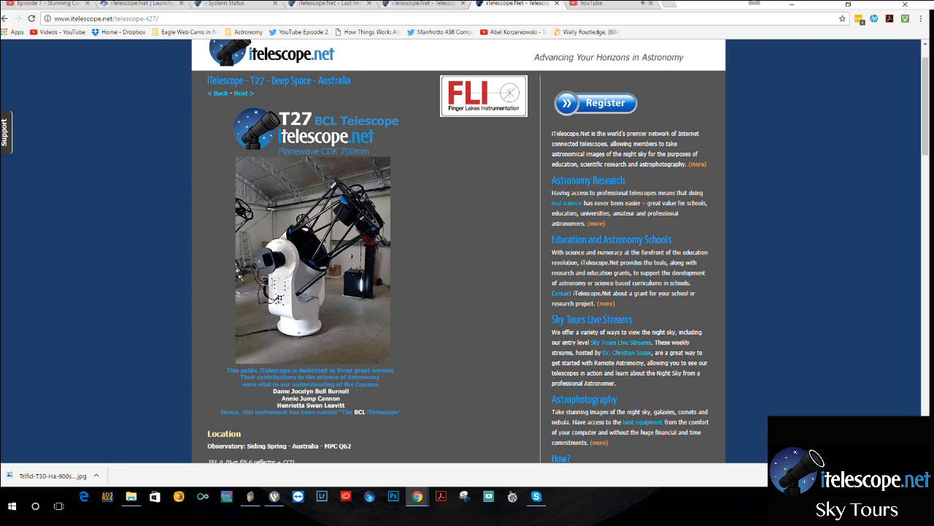
pyautogui.scroll(-5, 459, 251)
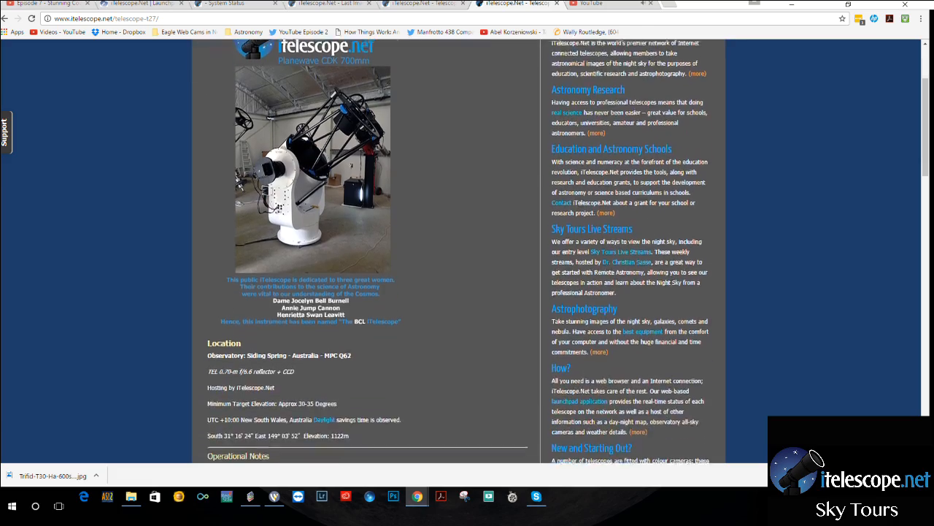
pyautogui.scroll(-8, 458, 251)
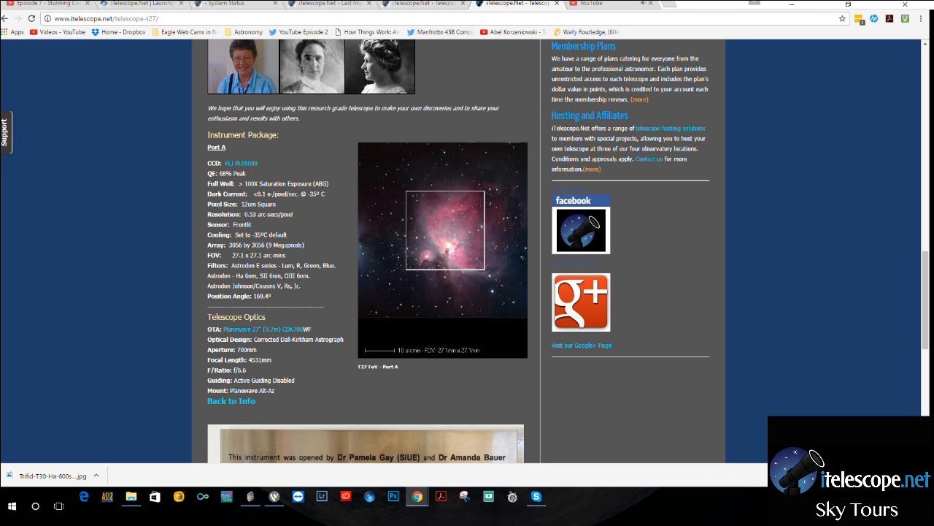
# Return to the T30 telescope page and review its photo, operational notes and instrument package.
pyautogui.click(434, 3)
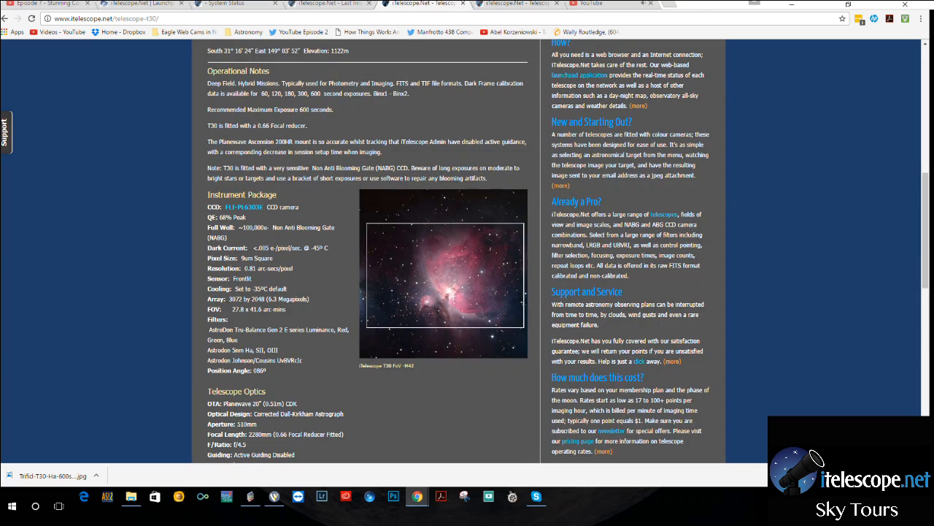
pyautogui.scroll(7, 467, 248)
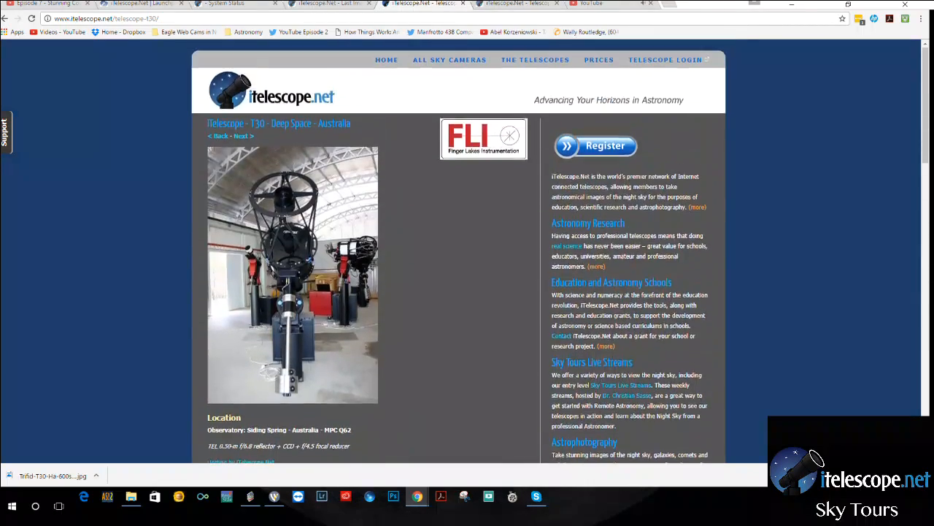
pyautogui.scroll(-4, 468, 248)
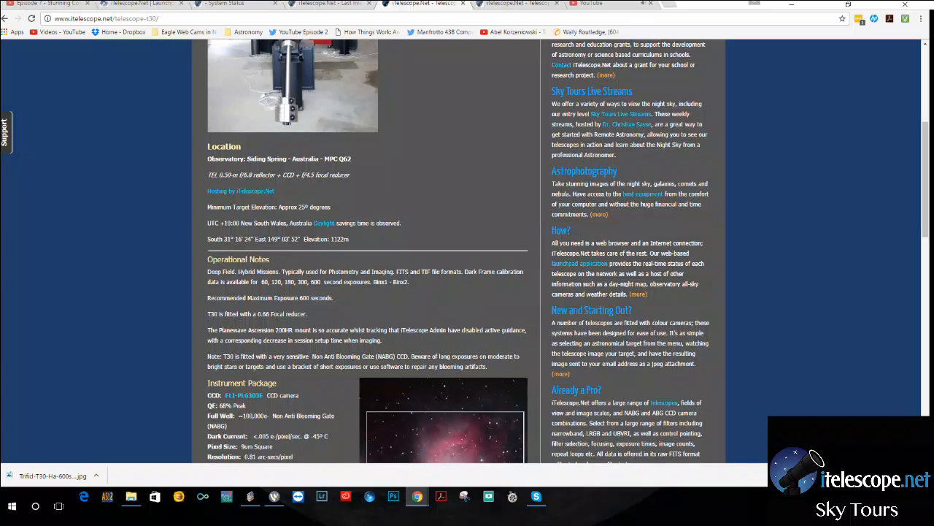
pyautogui.scroll(-1, 467, 248)
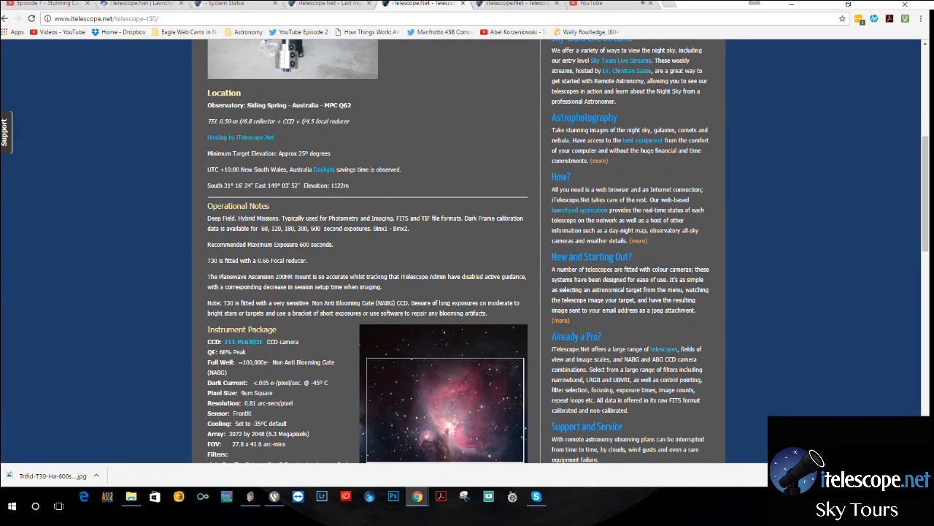
pyautogui.scroll(-2, 467, 248)
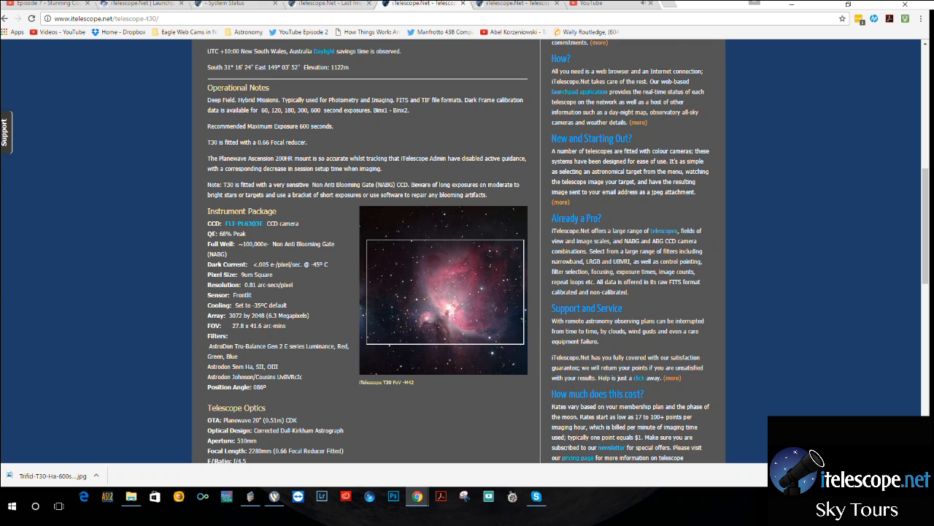
# Recheck the T27 page's instrument package and field of view, and switch from Chrome back to CCDStack.
pyautogui.hotkey('ctrl', 'Tab')
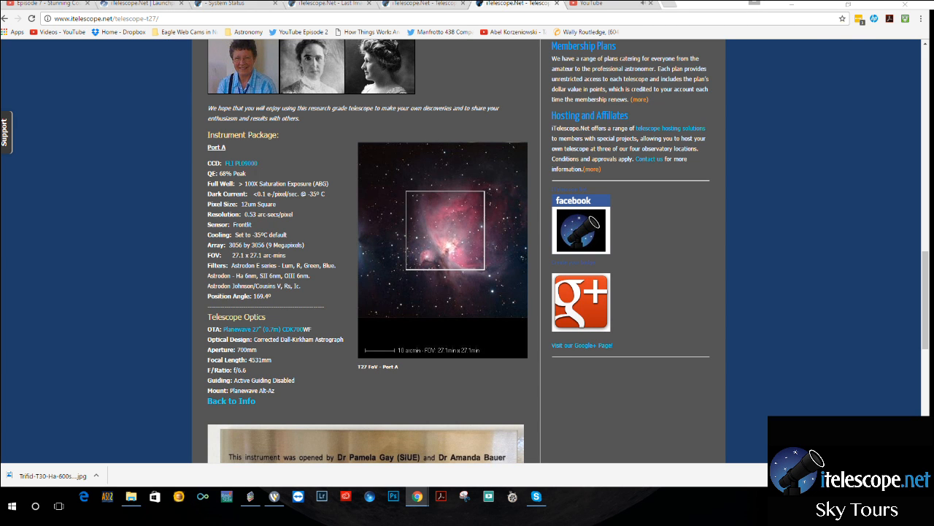
pyautogui.click(826, 6)
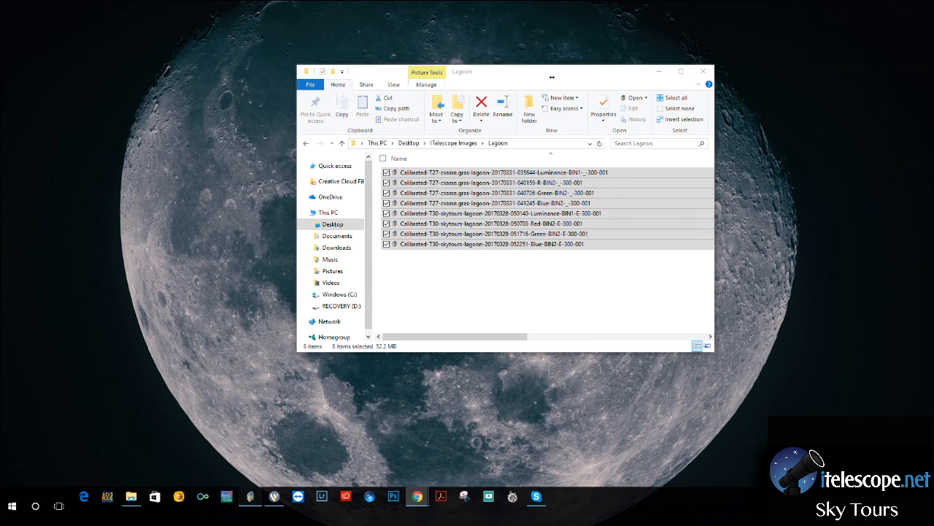
pyautogui.click(250, 497)
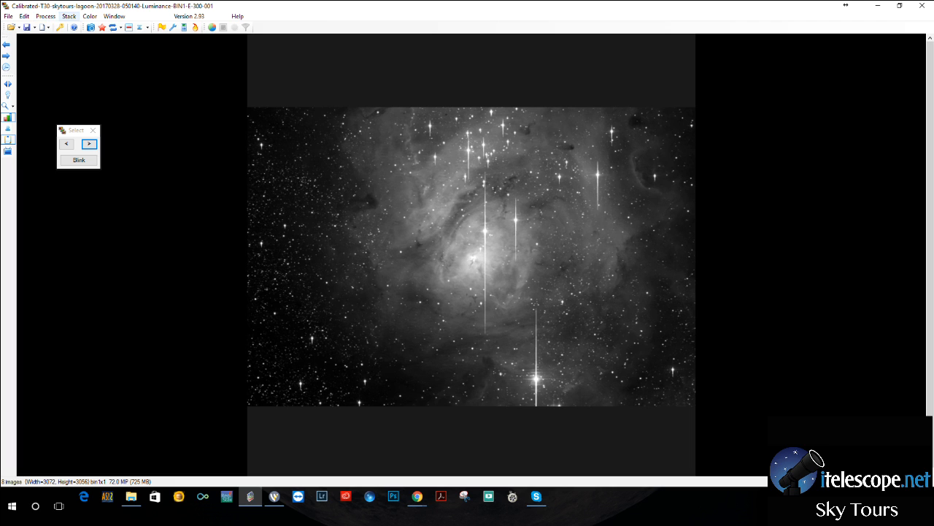
# Apply the reject blooms data-reject procedure to all frames with a saturation of 45000.
pyautogui.click(45, 16)
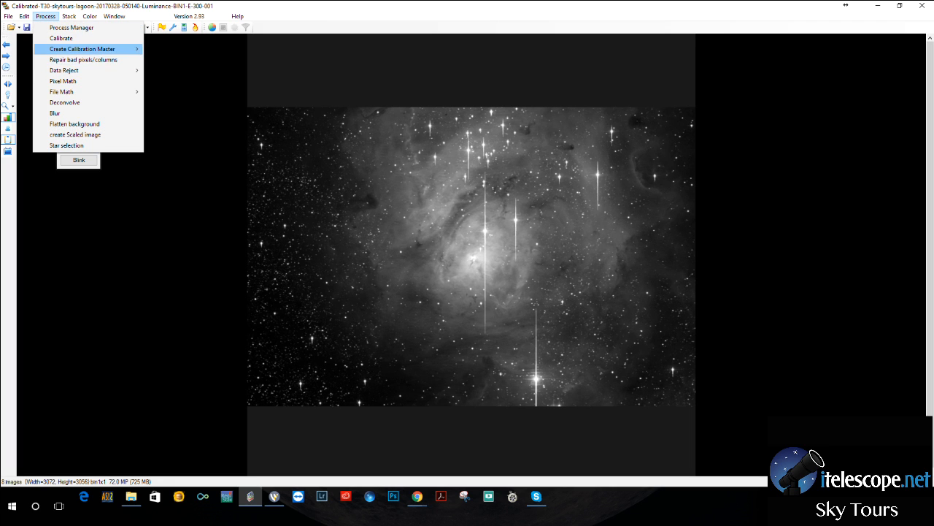
pyautogui.moveTo(87, 70)
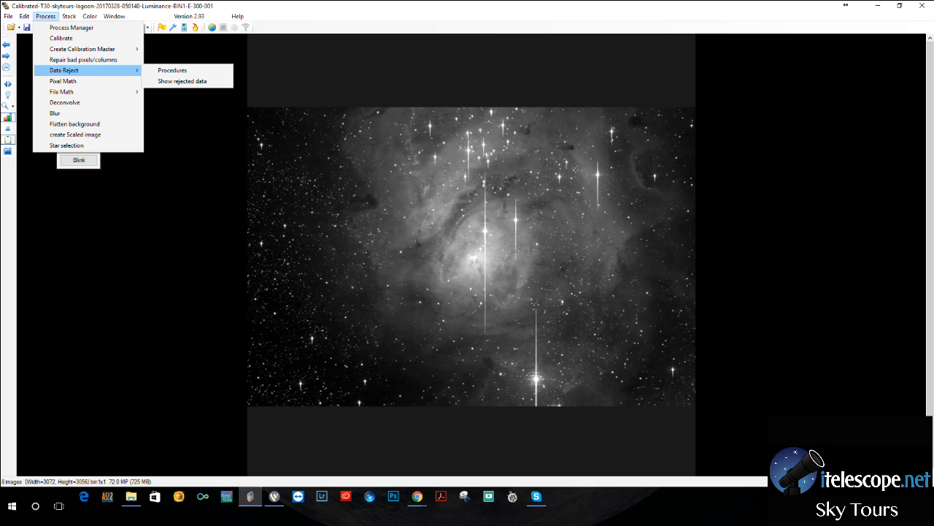
pyautogui.click(172, 70)
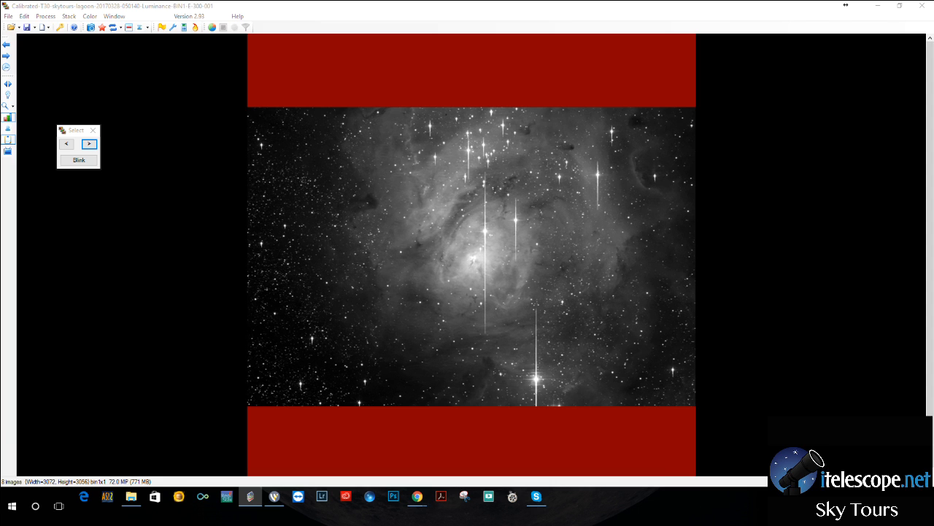
pyautogui.moveTo(194, 45); pyautogui.dragTo(392, 83)
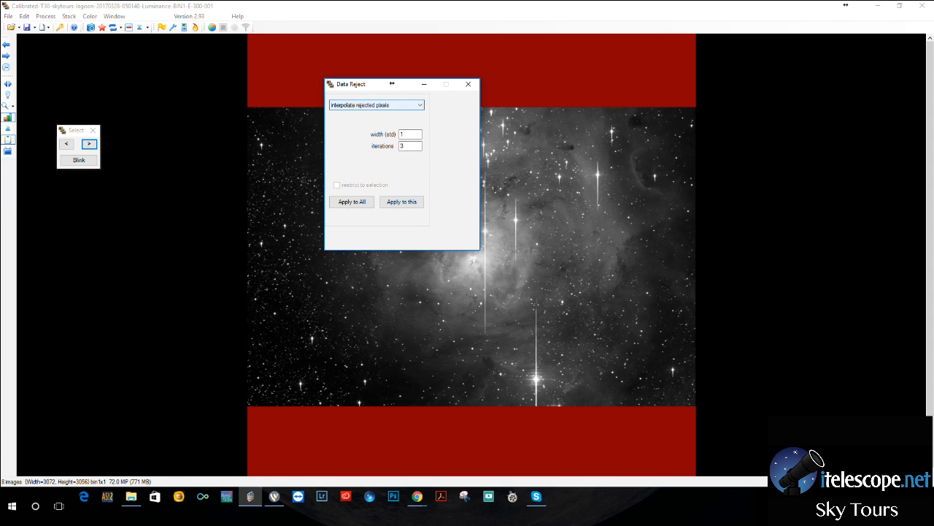
pyautogui.click(420, 105)
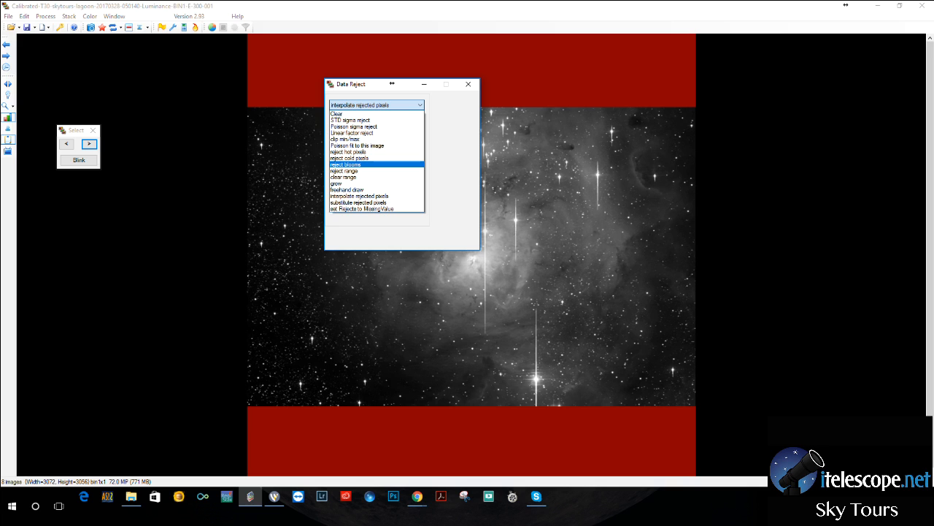
pyautogui.click(346, 164)
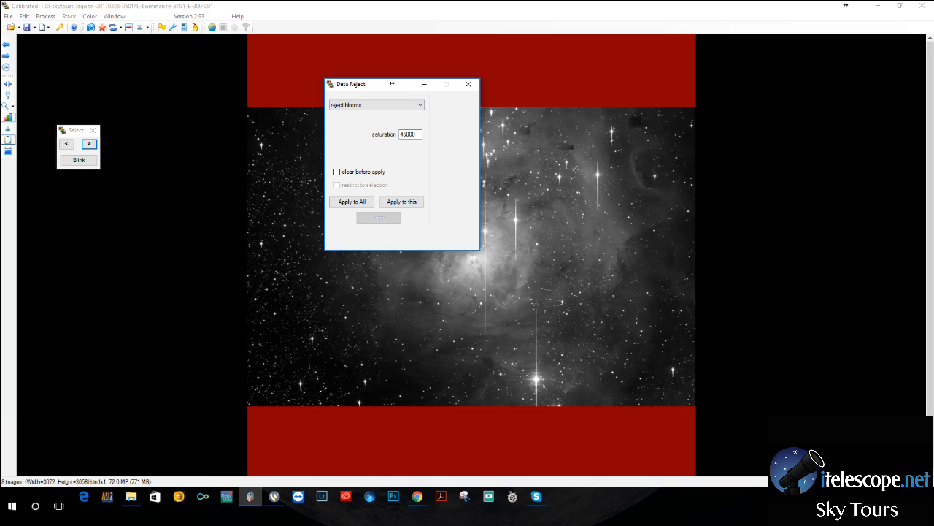
pyautogui.click(352, 202)
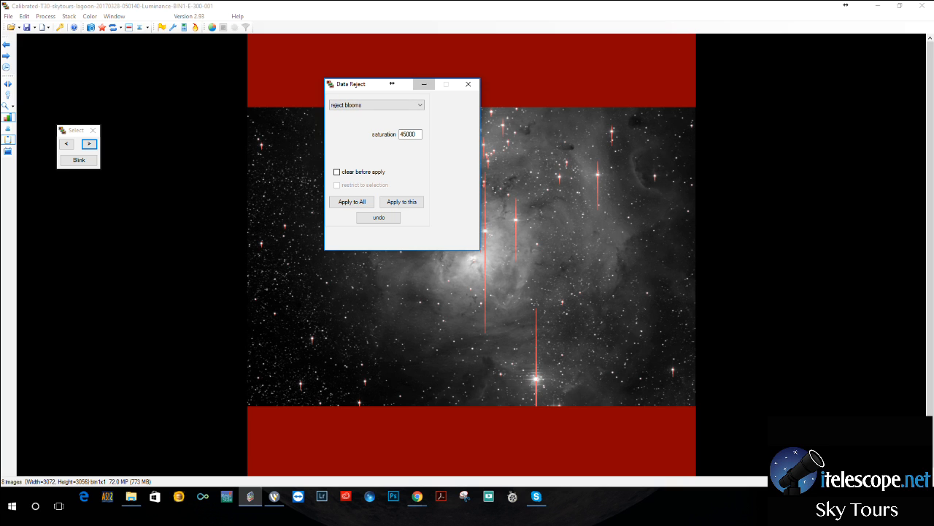
# Minimize the Data Reject dialog to inspect the marked blooms on the T30 luminance frame, and restore the dialog.
pyautogui.click(424, 84)
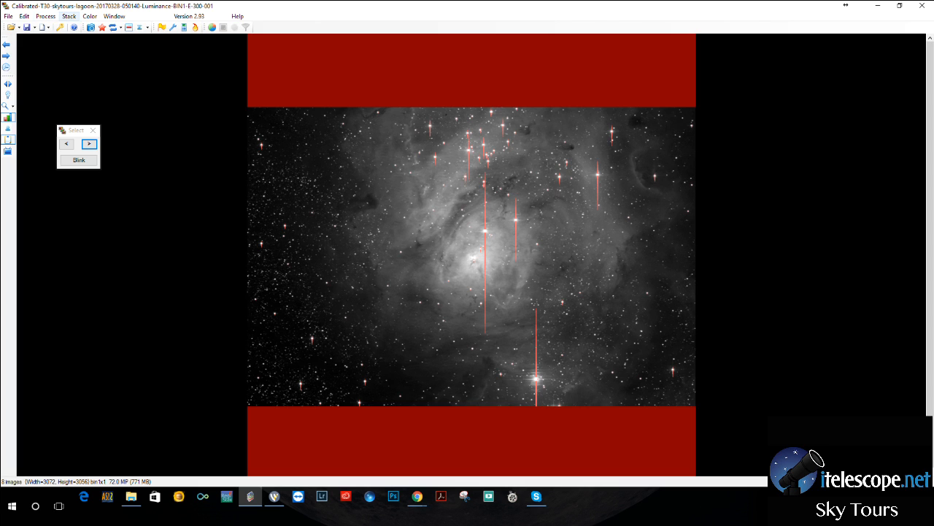
pyautogui.click(45, 16)
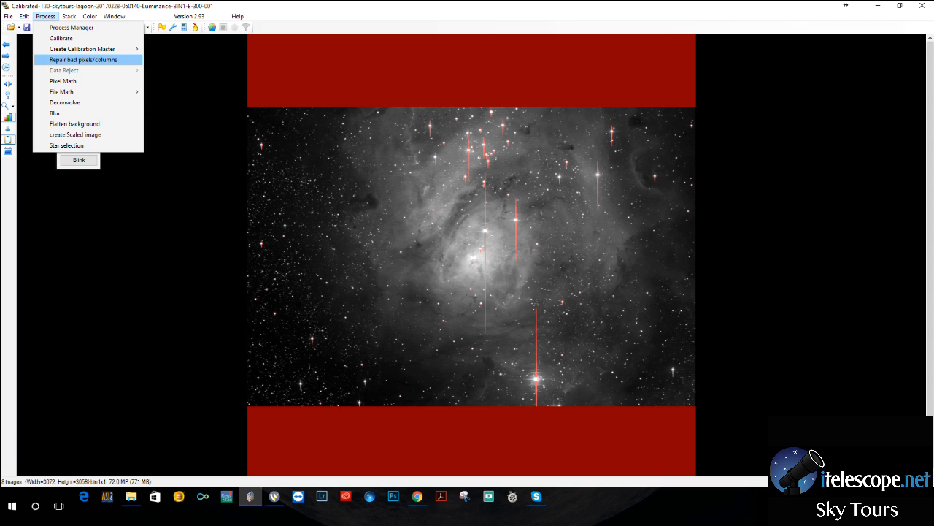
pyautogui.press('Escape')
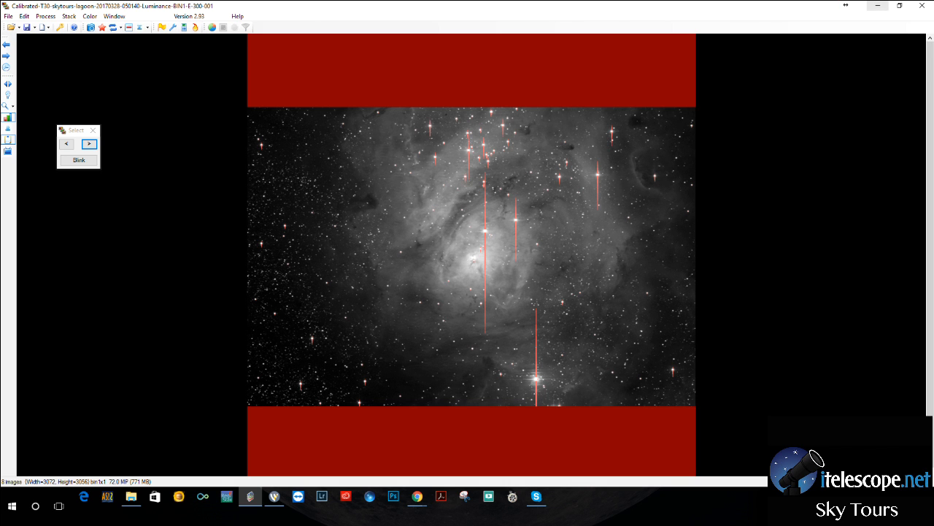
pyautogui.click(878, 5)
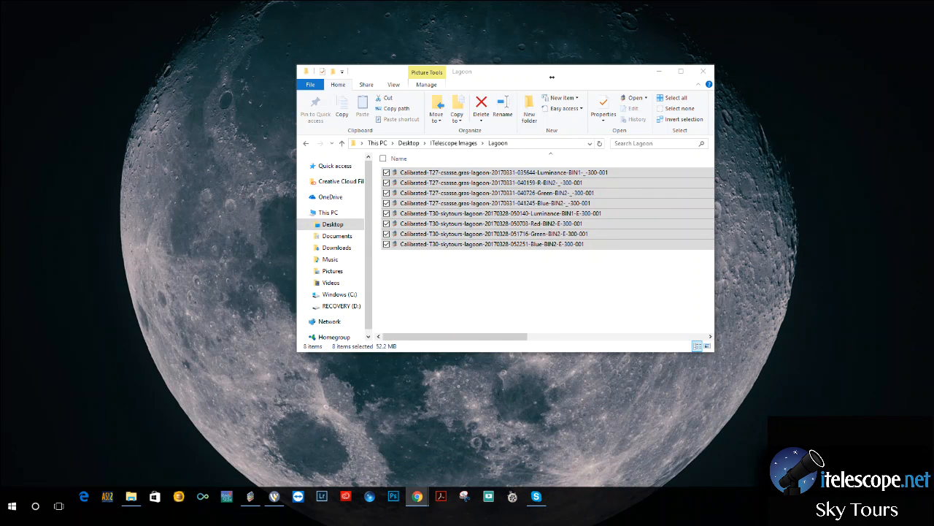
pyautogui.click(250, 497)
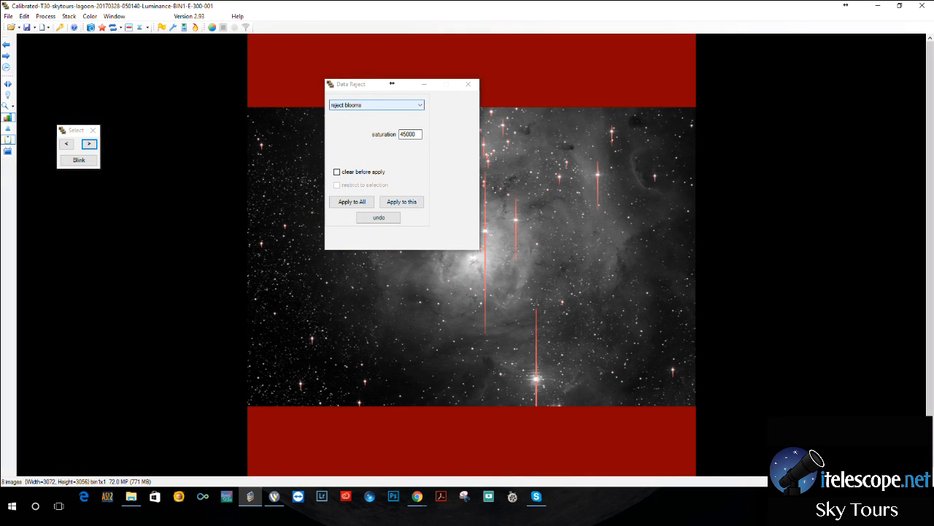
# Interpolate the rejected pixels in all frames with a width of 1 and 3 iterations, and return to CCDStack.
pyautogui.click(419, 105)
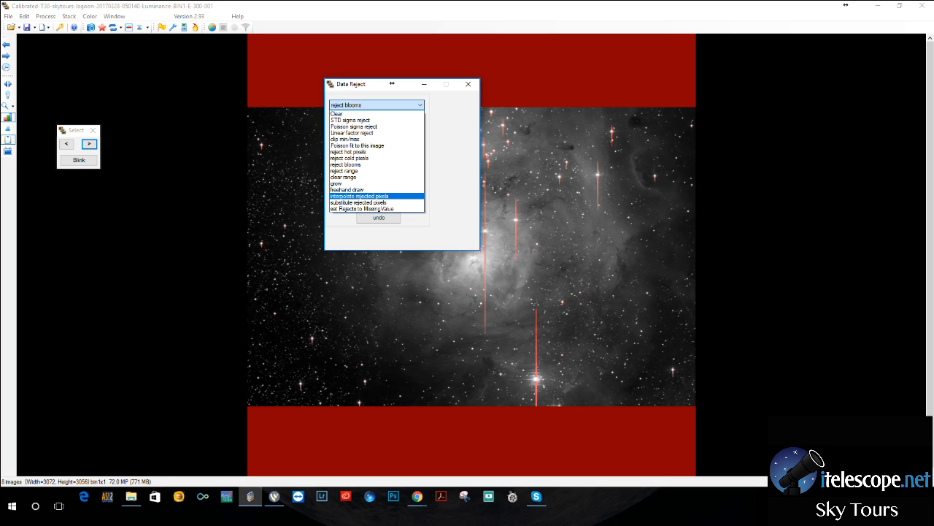
pyautogui.click(359, 195)
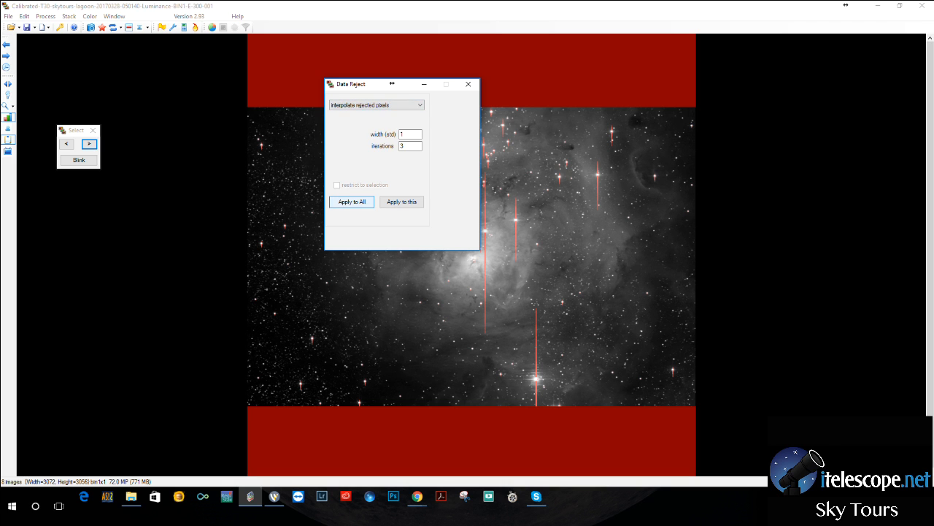
pyautogui.click(356, 201)
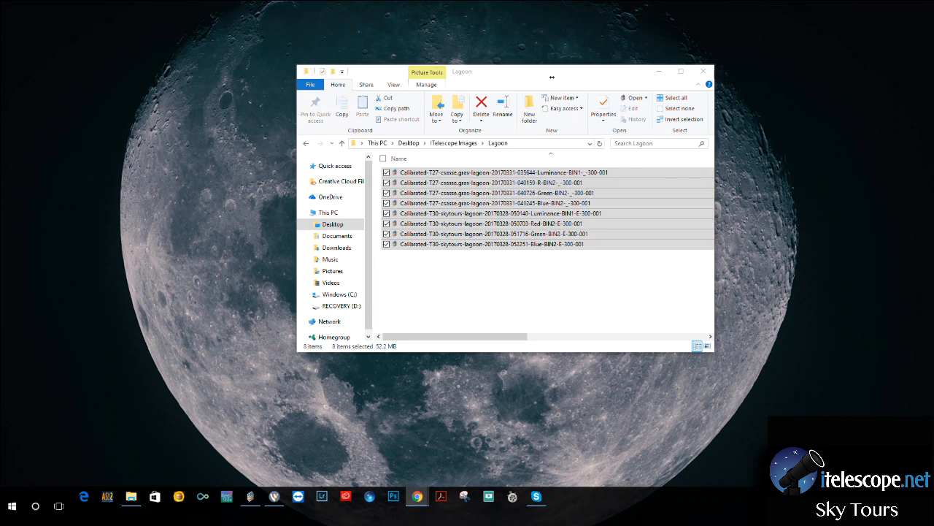
pyautogui.click(551, 76)
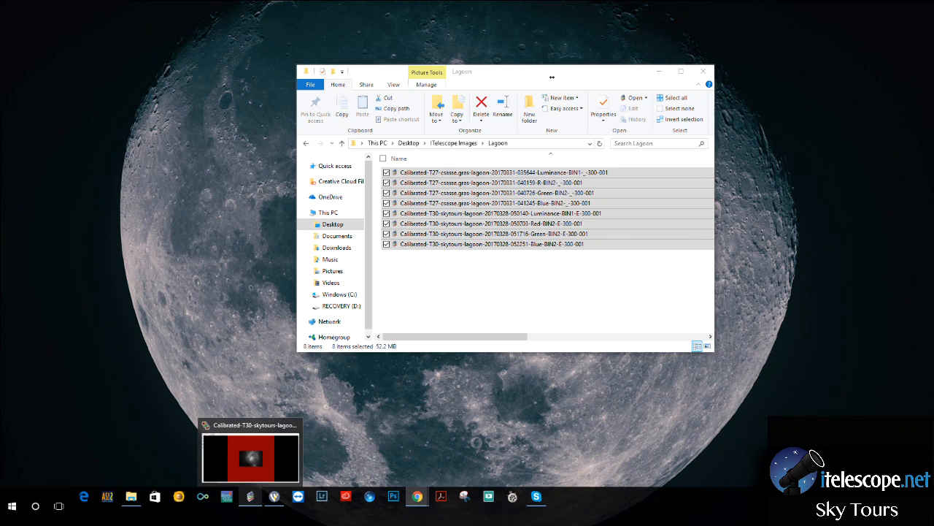
pyautogui.click(250, 496)
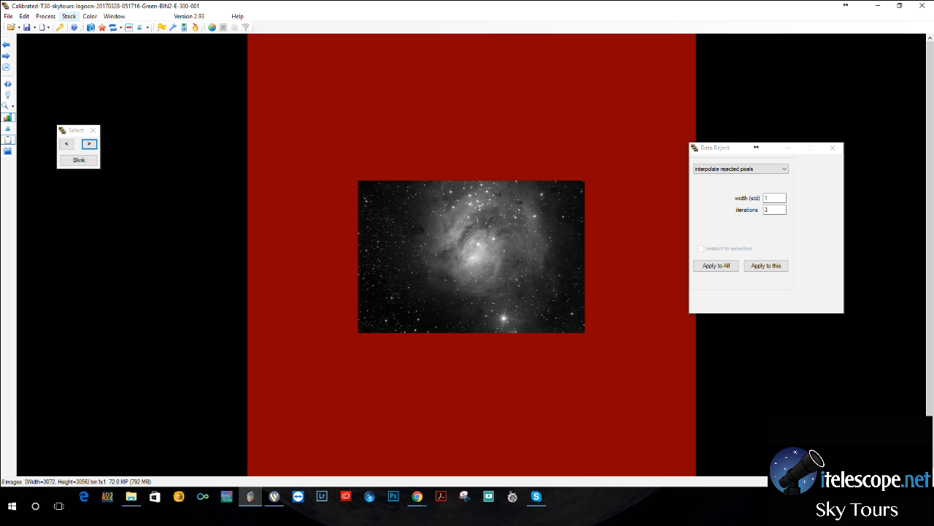
# Close the Data Reject dialog and open Registration with the T30 red frame as the base image.
pyautogui.click(69, 16)
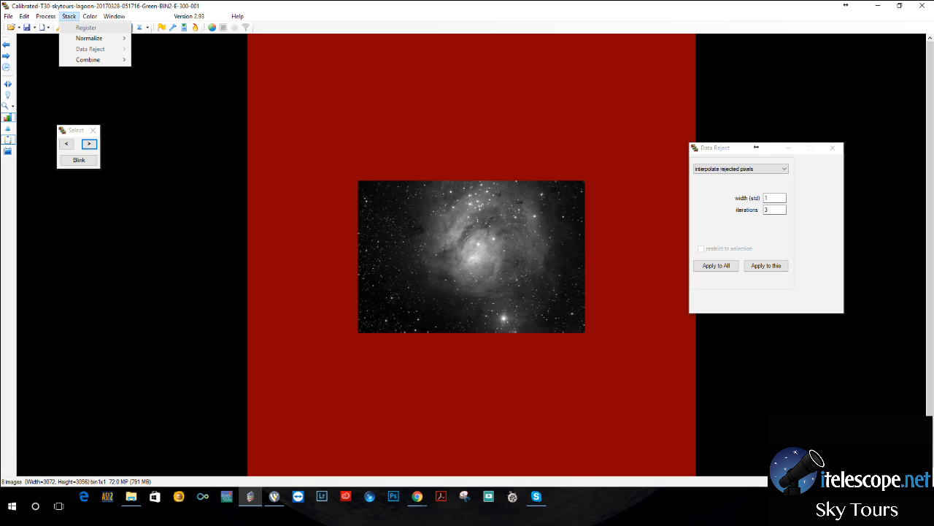
pyautogui.press('Escape')
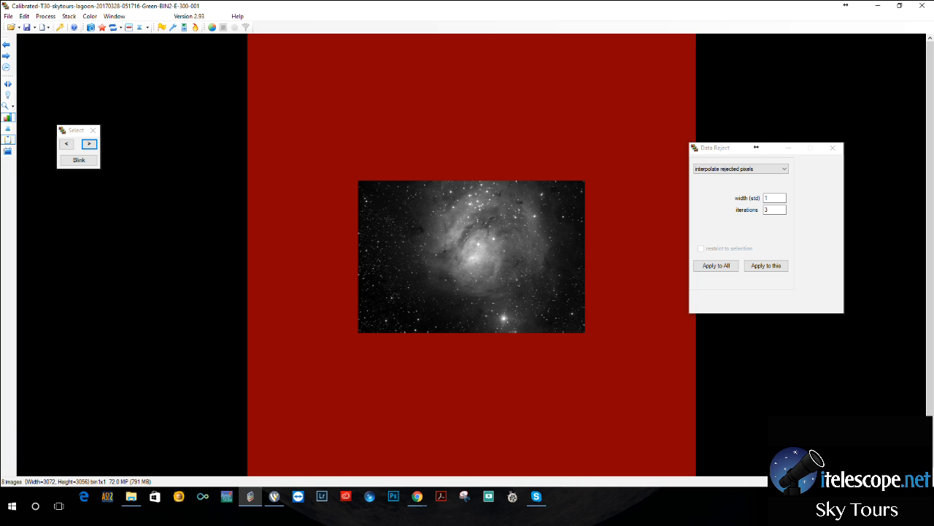
pyautogui.click(66, 143)
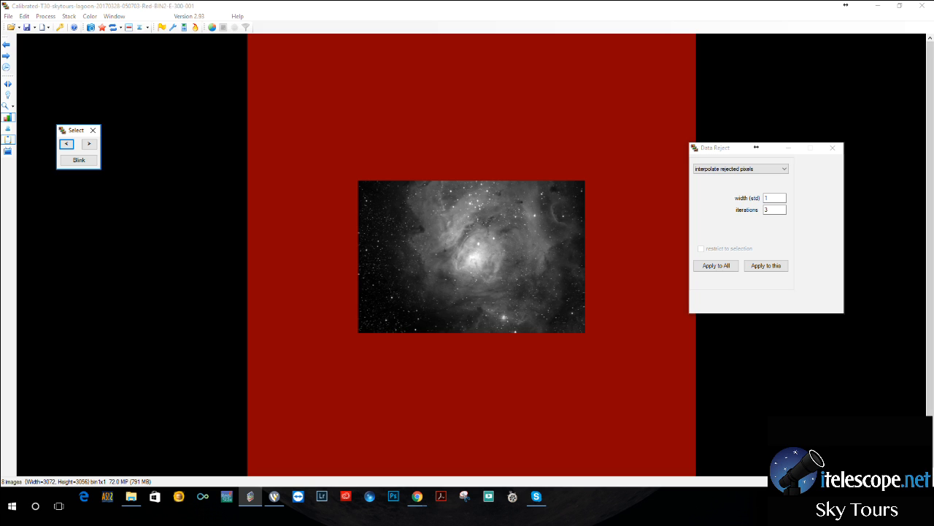
pyautogui.click(832, 147)
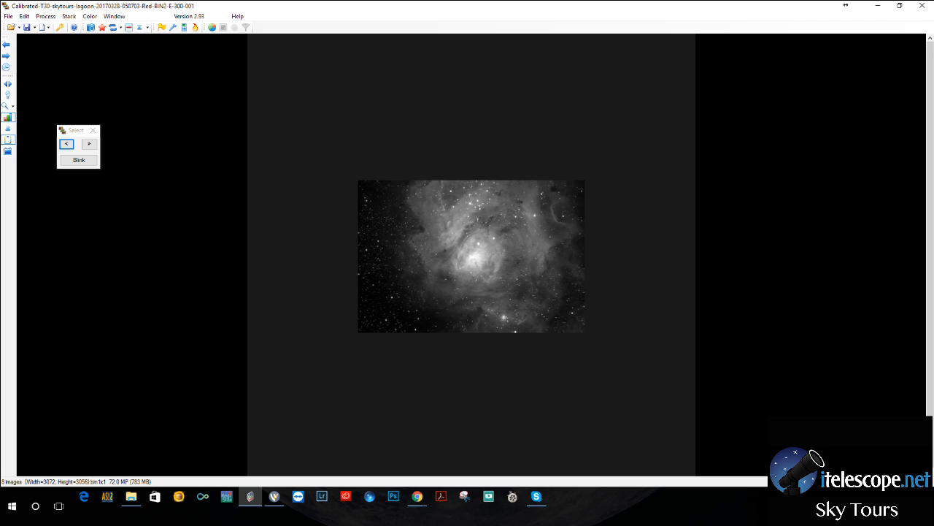
pyautogui.click(69, 16)
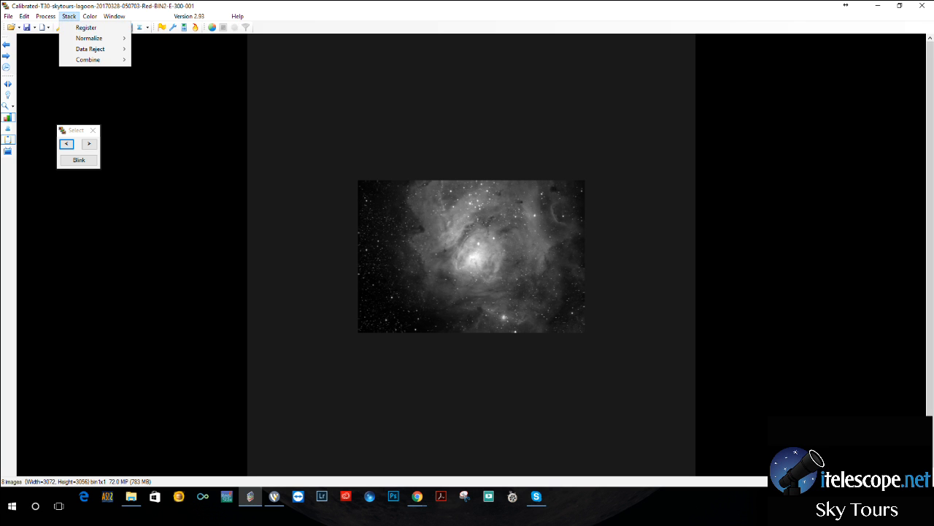
pyautogui.click(86, 27)
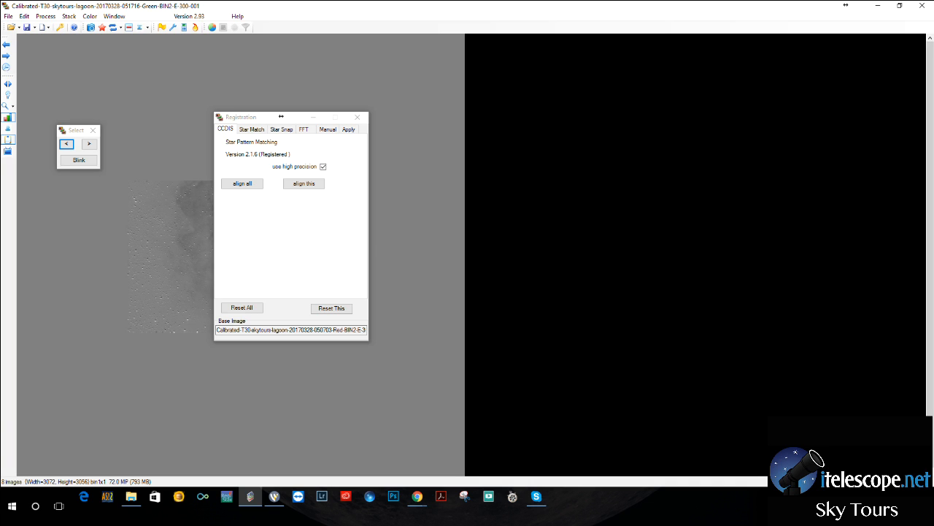
# Register all frames using high-precision CCDIS alignment and Bicubic B-Spline resampling, and blink through them to check the alignment.
pyautogui.hotkey('alt', 'Tab')
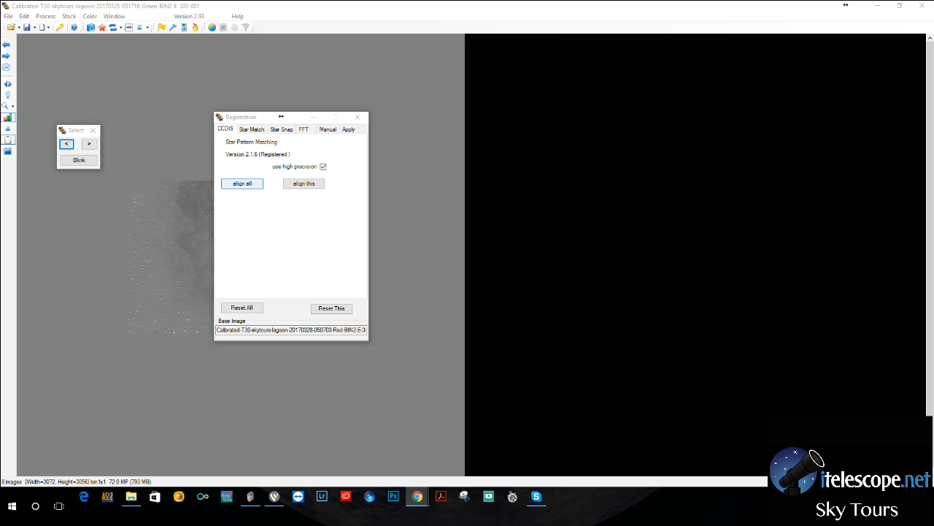
pyautogui.click(281, 116)
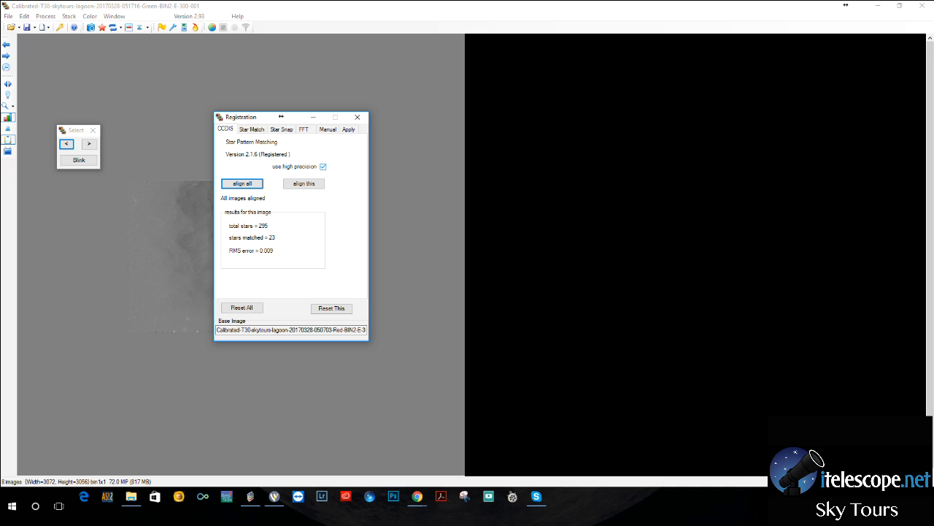
pyautogui.click(349, 129)
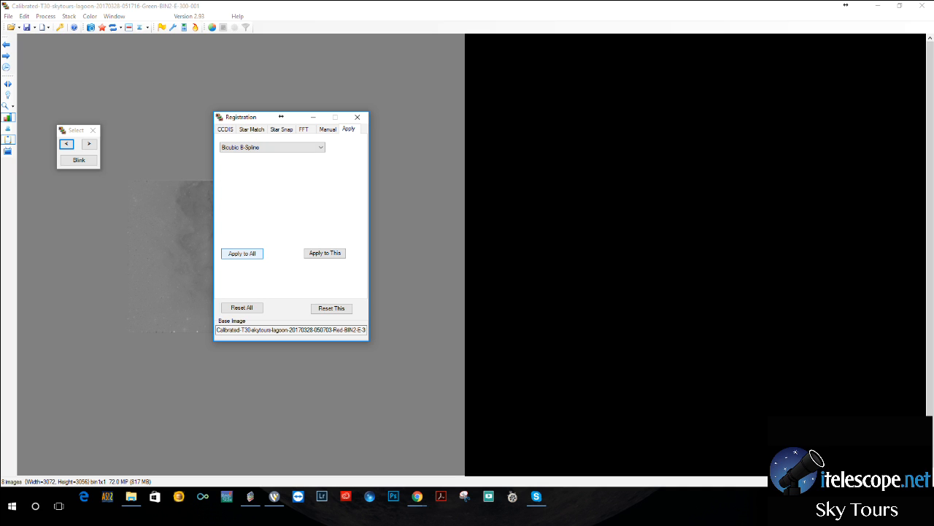
pyautogui.click(242, 253)
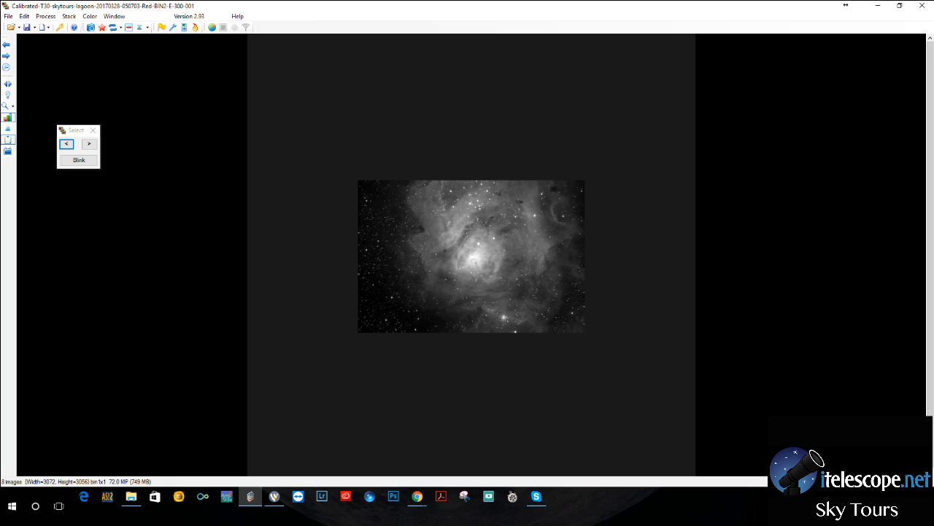
pyautogui.click(79, 160)
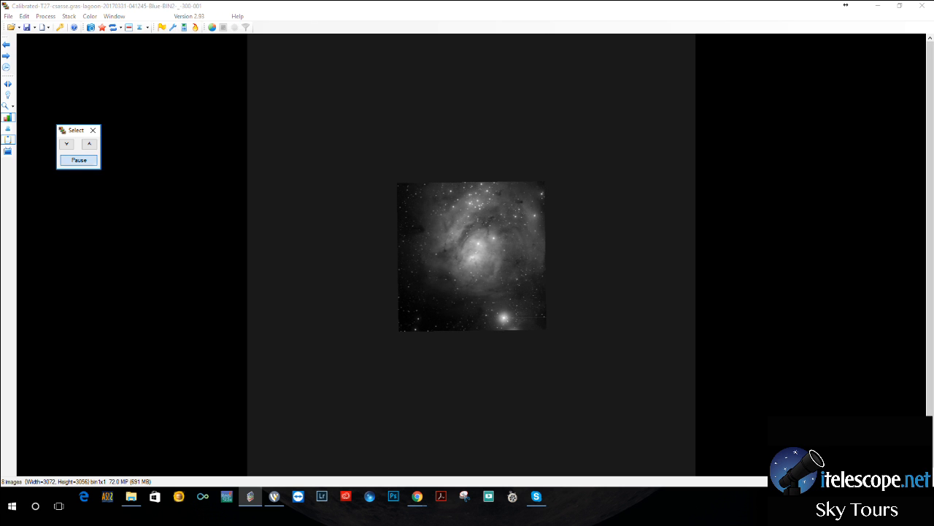
pyautogui.click(79, 160)
# Create a colour image from the four T30 frames with filter factors of 1, setting a neutral background from the dark area near its left edge.
pyautogui.click(90, 16)
pyautogui.click(103, 28)
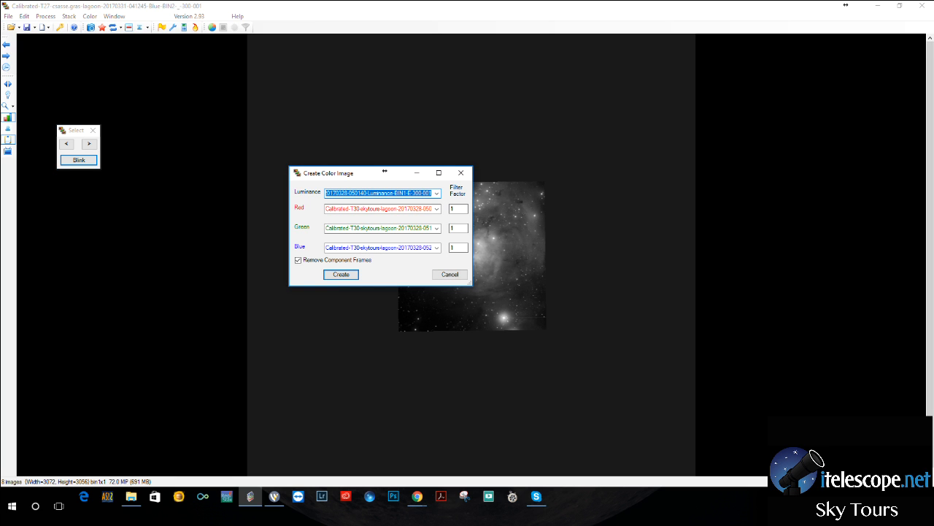
pyautogui.click(341, 274)
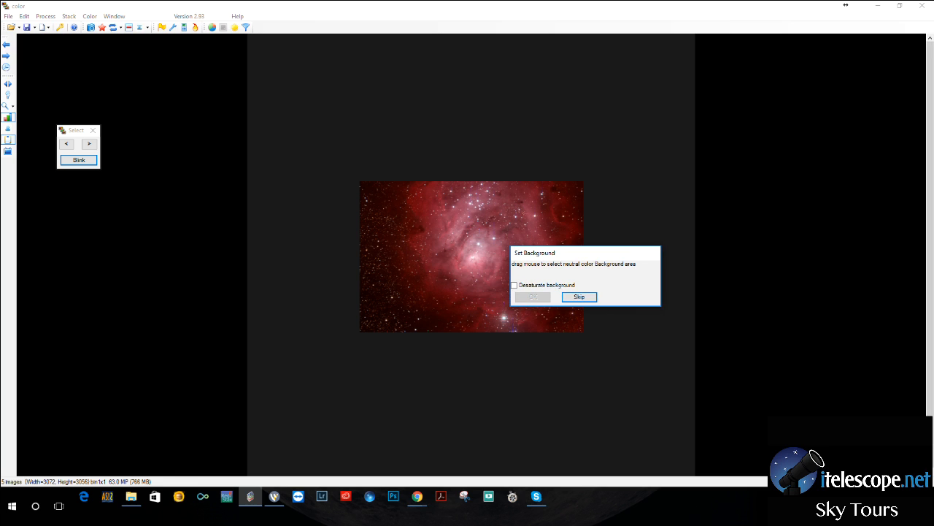
pyautogui.moveTo(365, 225); pyautogui.dragTo(375, 240)
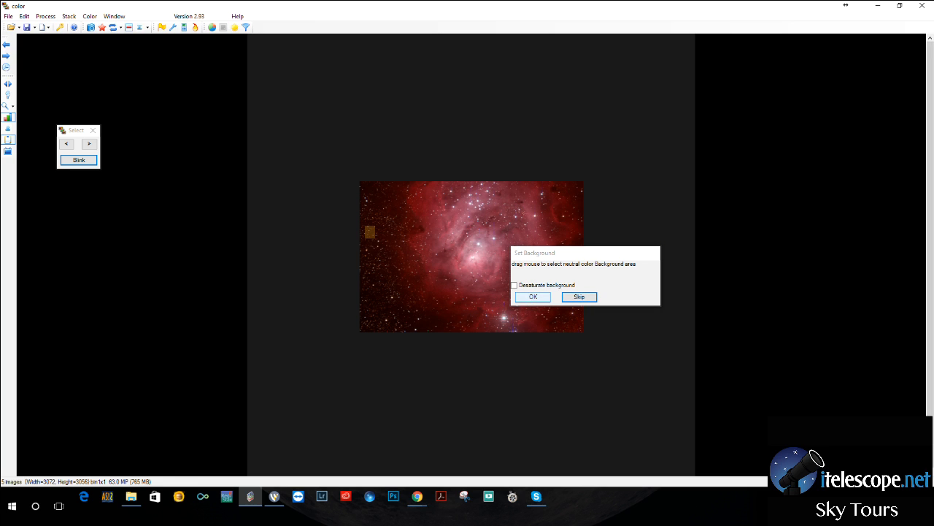
pyautogui.click(532, 296)
pyautogui.press('Return')
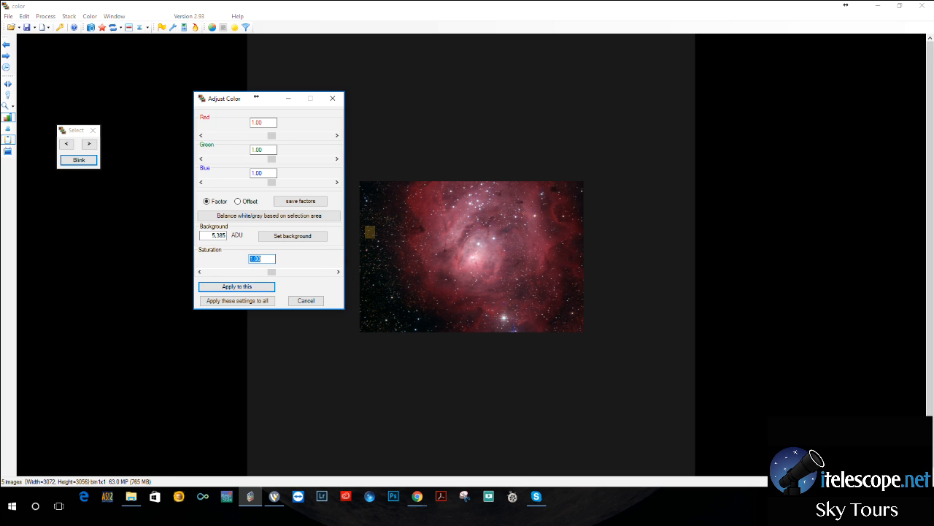
# Set the magnification of the T30 colour image to 0.78 and clear the Magnification and Adjust Color dialogs off the image.
pyautogui.click(144, 30)
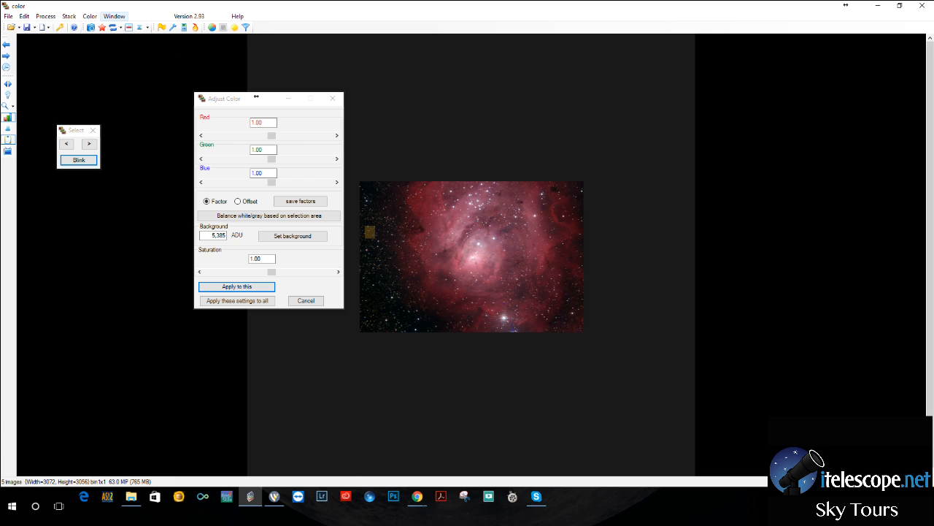
pyautogui.click(114, 16)
pyautogui.click(136, 38)
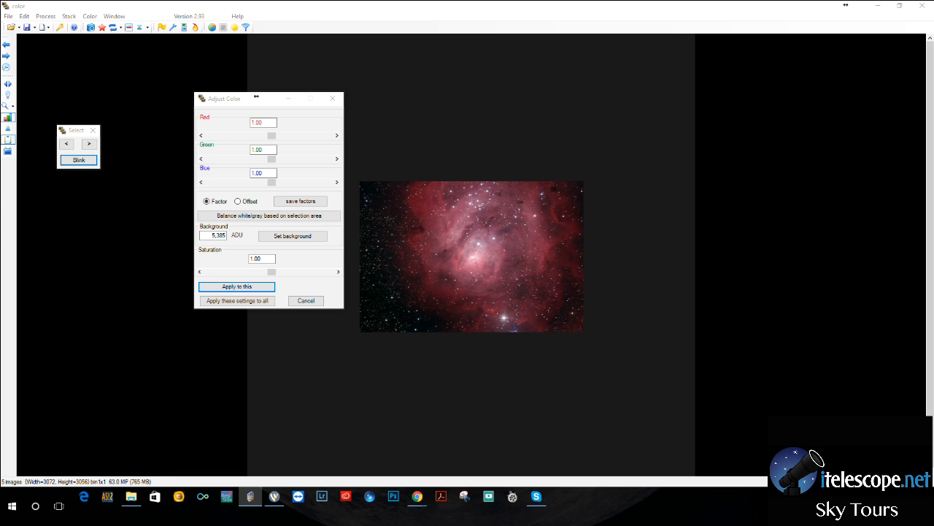
pyautogui.moveTo(0, 107); pyautogui.dragTo(487, 95)
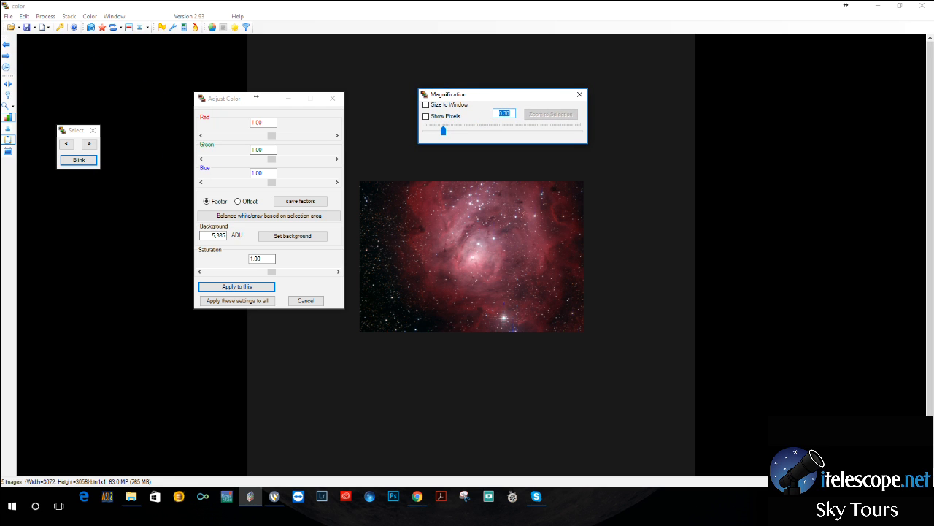
pyautogui.moveTo(443, 131); pyautogui.dragTo(484, 130)
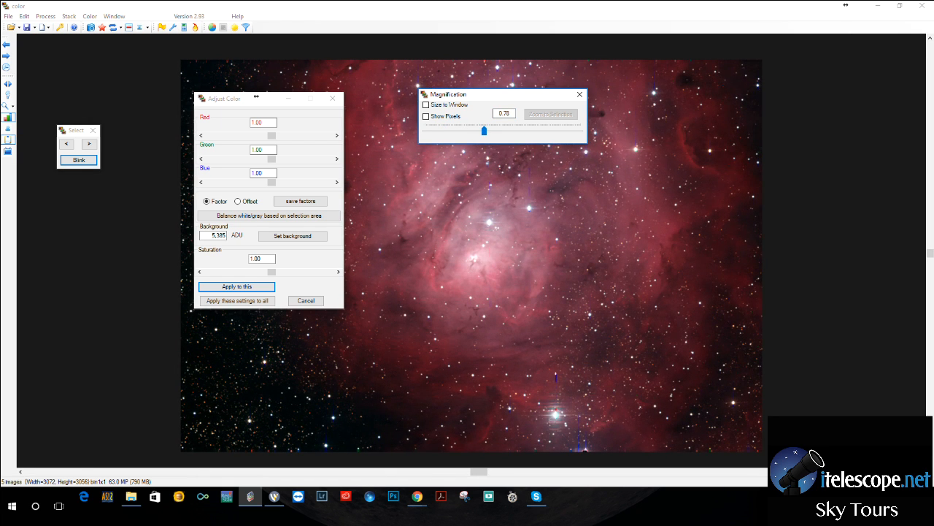
pyautogui.moveTo(487, 95); pyautogui.dragTo(824, 173)
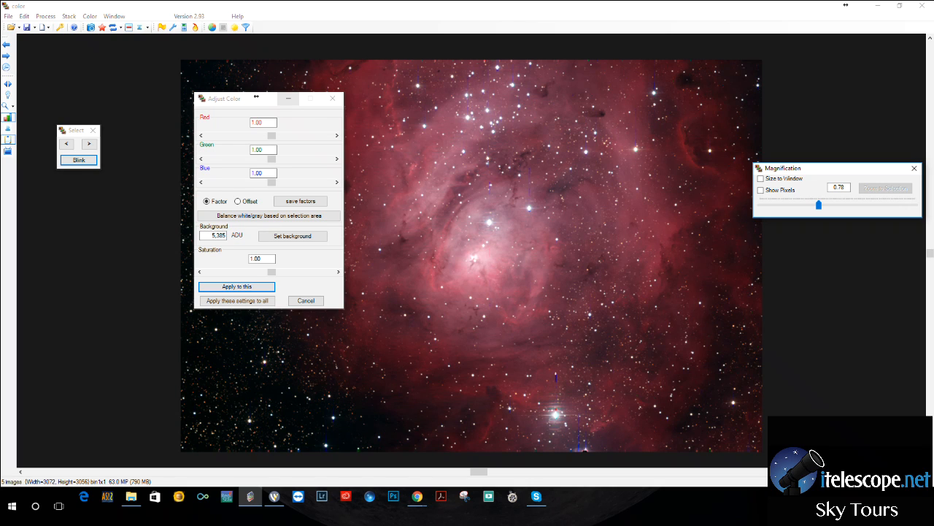
pyautogui.click(288, 97)
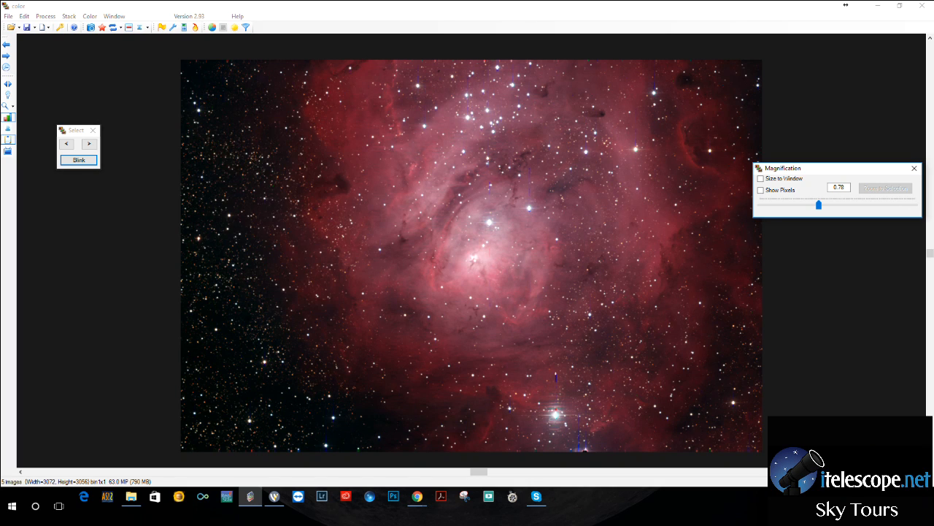
# Open the Create Color Image dialog for the T27 frames, check the available red frames, and maximize the dialog.
pyautogui.click(90, 16)
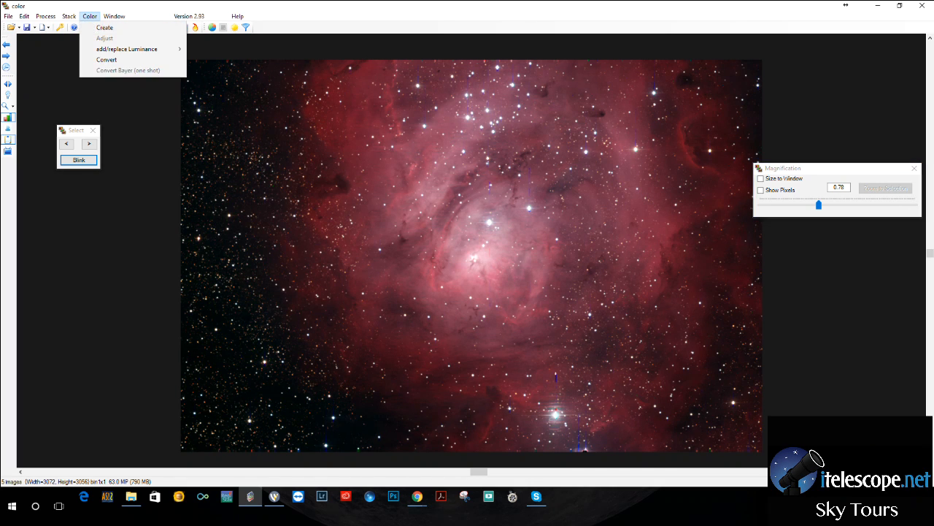
pyautogui.click(104, 28)
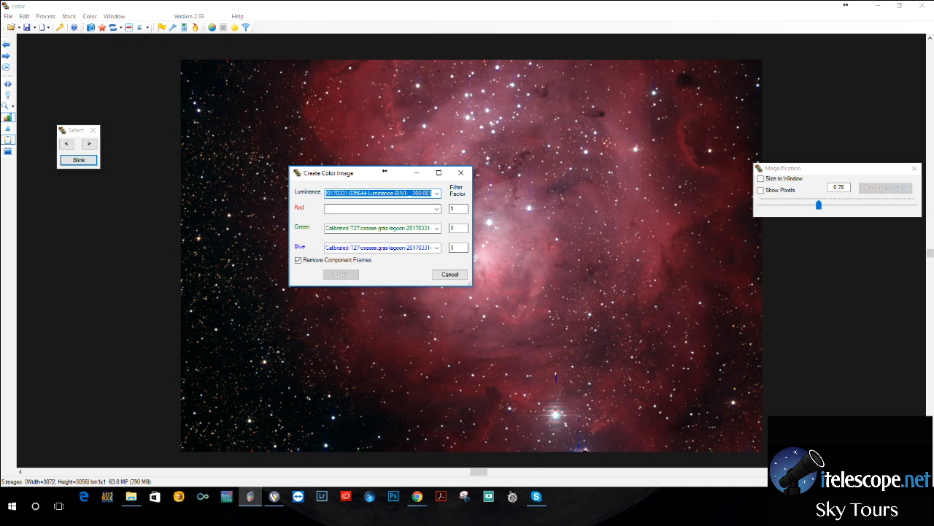
pyautogui.click(437, 208)
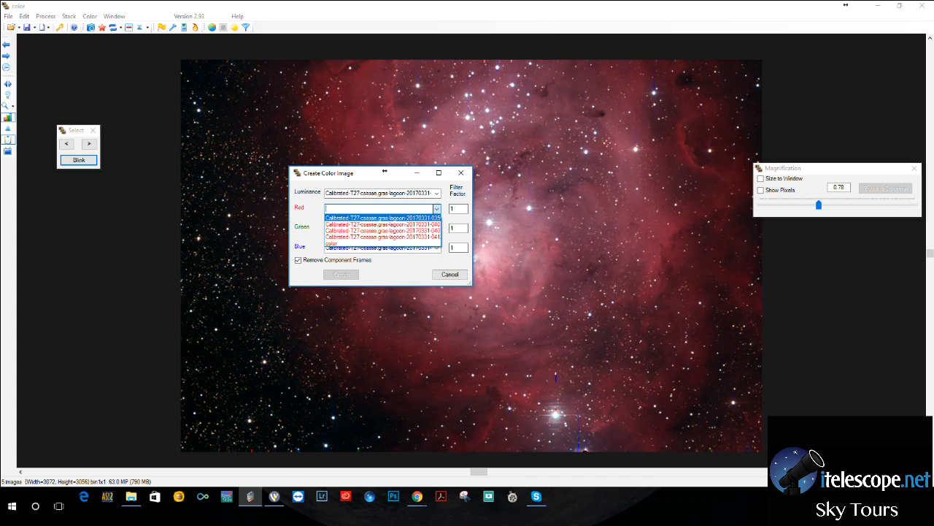
pyautogui.click(436, 209)
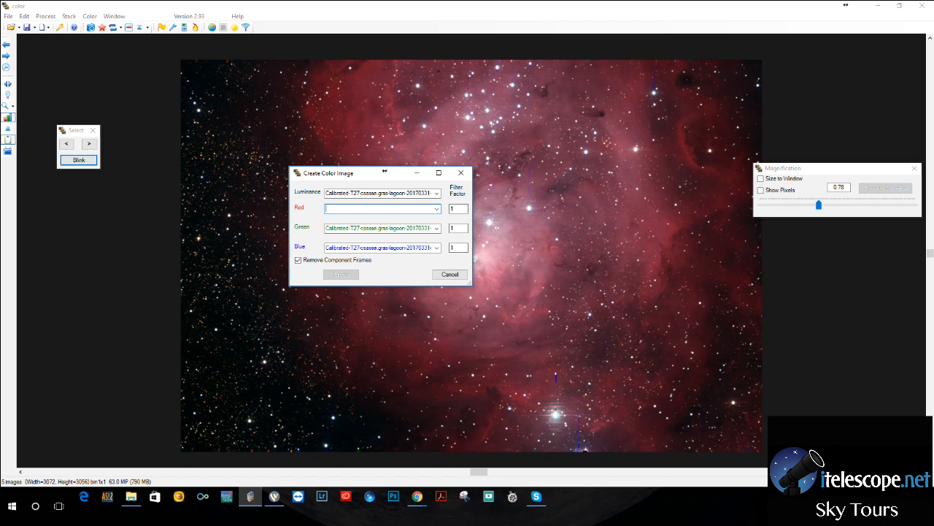
pyautogui.hotkey('alt', 'Tab')
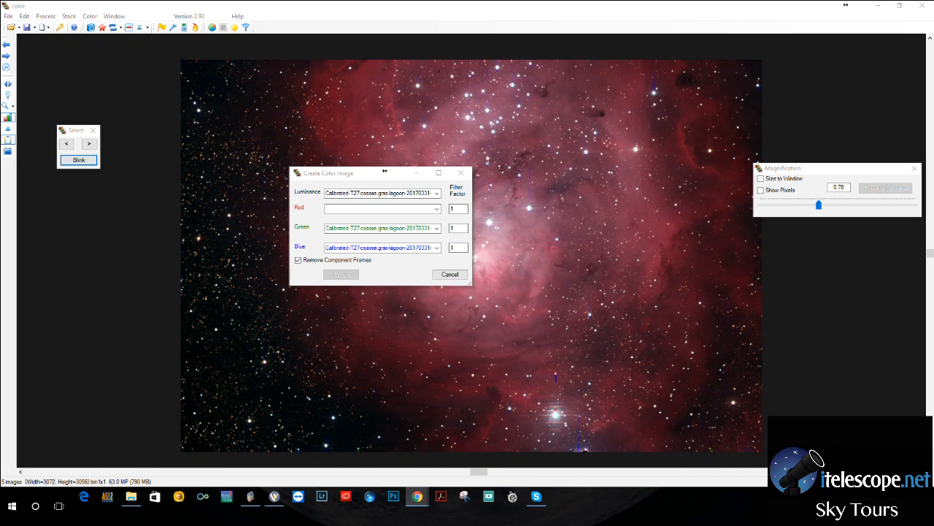
pyautogui.moveTo(384, 171); pyautogui.dragTo(474, 149)
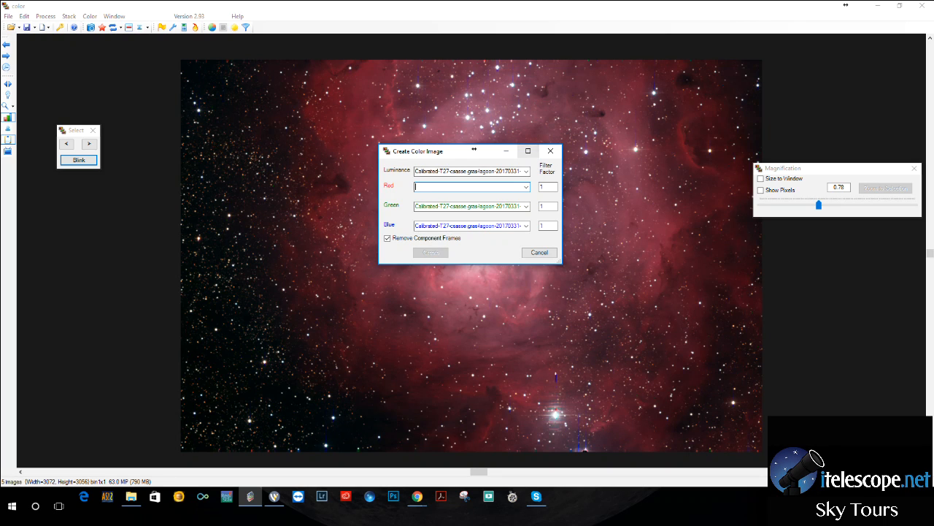
pyautogui.doubleClick(474, 149)
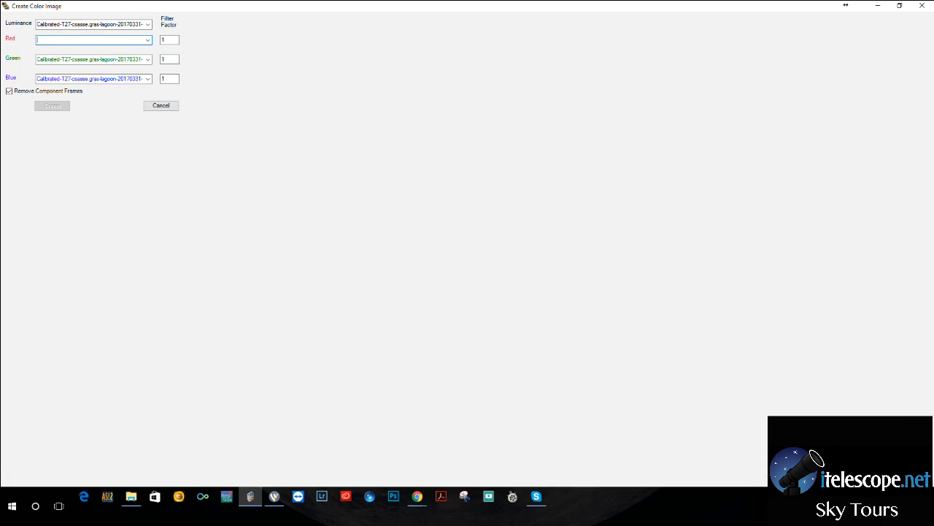
pyautogui.click(148, 40)
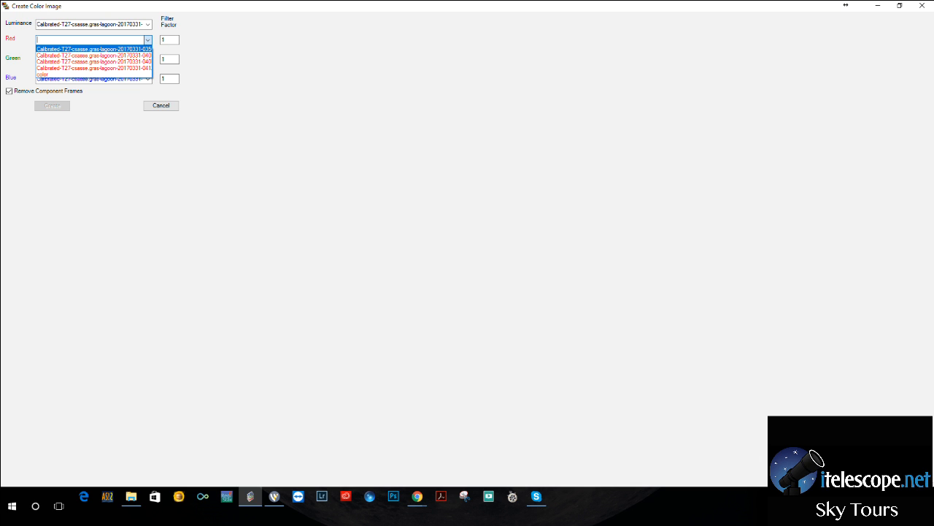
pyautogui.click(94, 49)
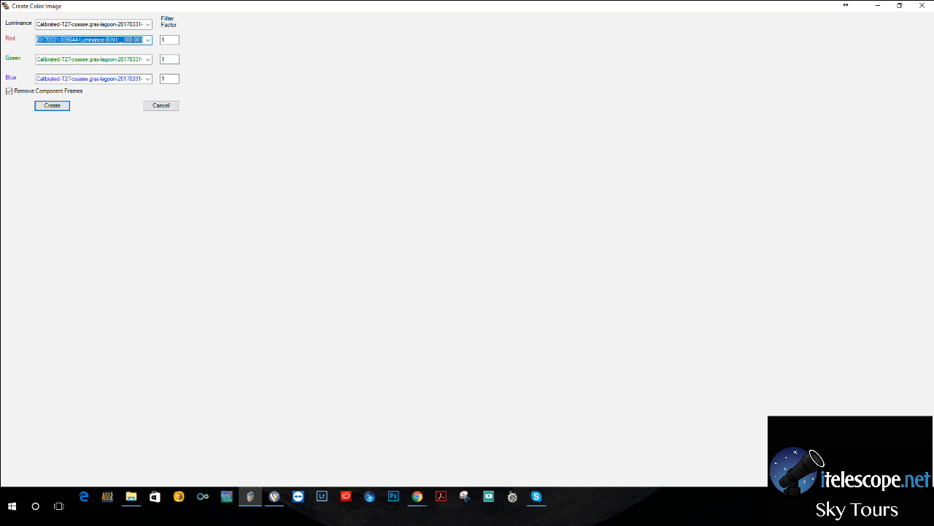
pyautogui.moveTo(124, 40); pyautogui.dragTo(144, 40)
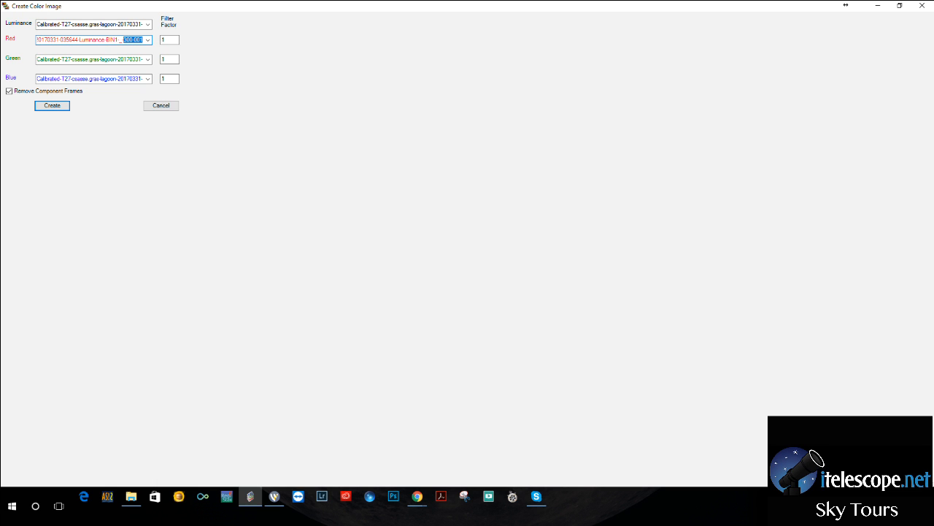
pyautogui.click(148, 40)
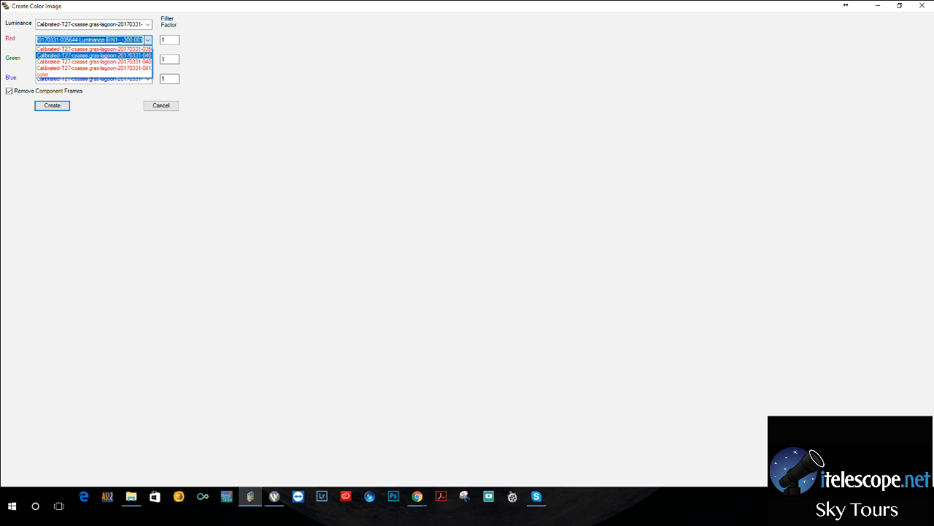
pyautogui.click(93, 62)
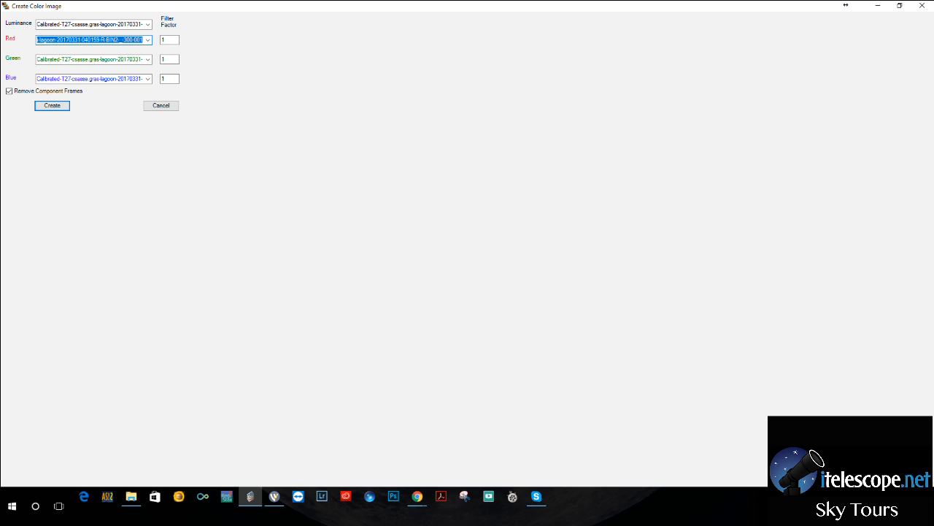
pyautogui.press('Return')
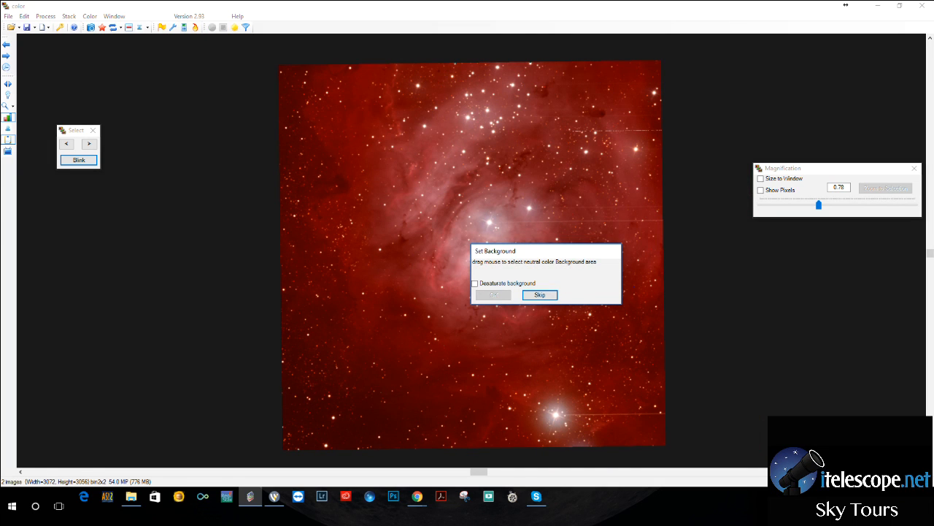
# Set a neutral background for the T27 colour image from a small dark area near its upper left edge, applying it only to this image.
pyautogui.moveTo(306, 390); pyautogui.dragTo(325, 409)
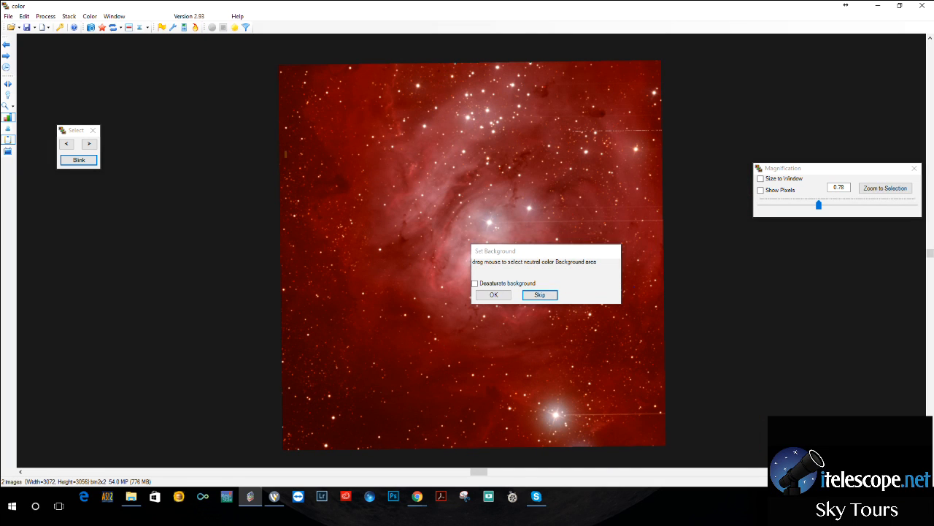
pyautogui.moveTo(282, 154); pyautogui.dragTo(298, 164)
pyautogui.click(494, 295)
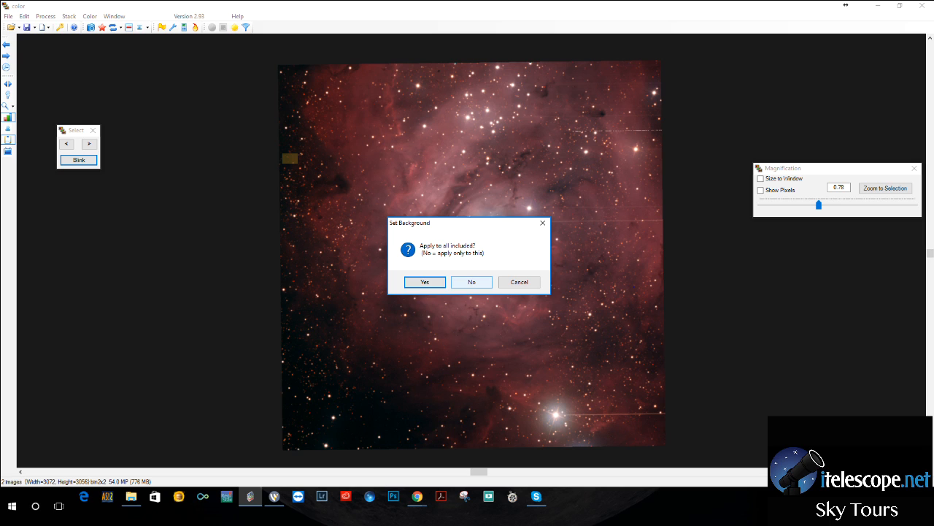
pyautogui.click(472, 281)
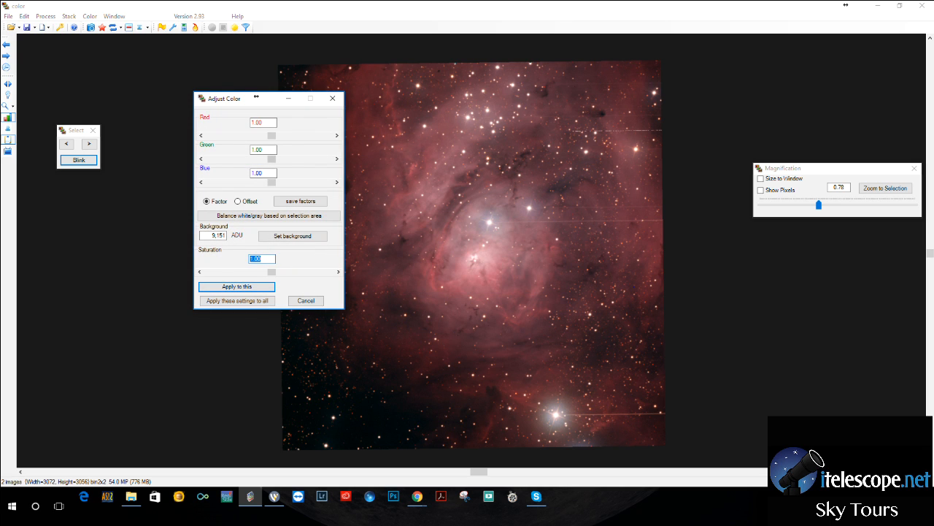
# Adjust the red factor of the T27 colour image and apply the colour settings to this image.
pyautogui.moveTo(271, 136); pyautogui.dragTo(265, 136)
pyautogui.moveTo(272, 136); pyautogui.dragTo(283, 136)
pyautogui.press('Return')
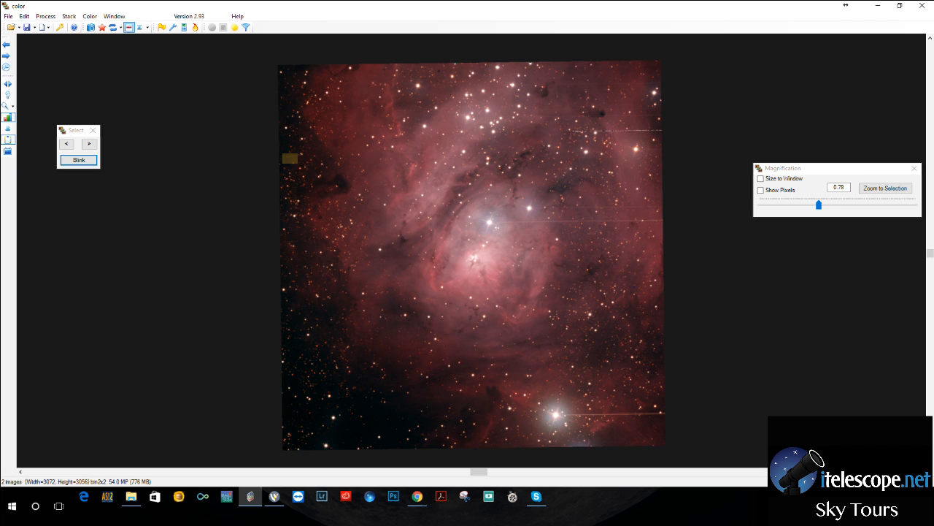
# Switch back and forth between the T27 and T30 colour images to compare their colour, stars and nebula detail.
pyautogui.click(89, 144)
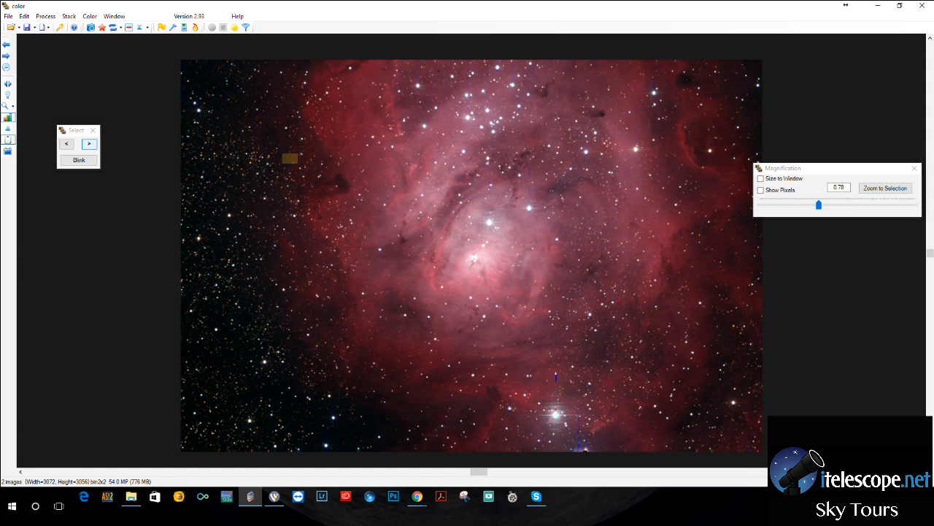
pyautogui.click(89, 144)
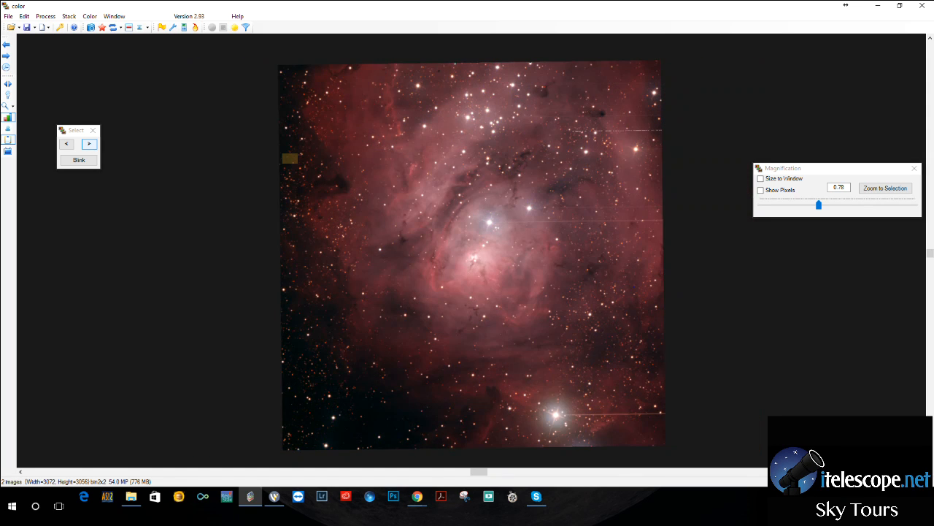
pyautogui.click(89, 144)
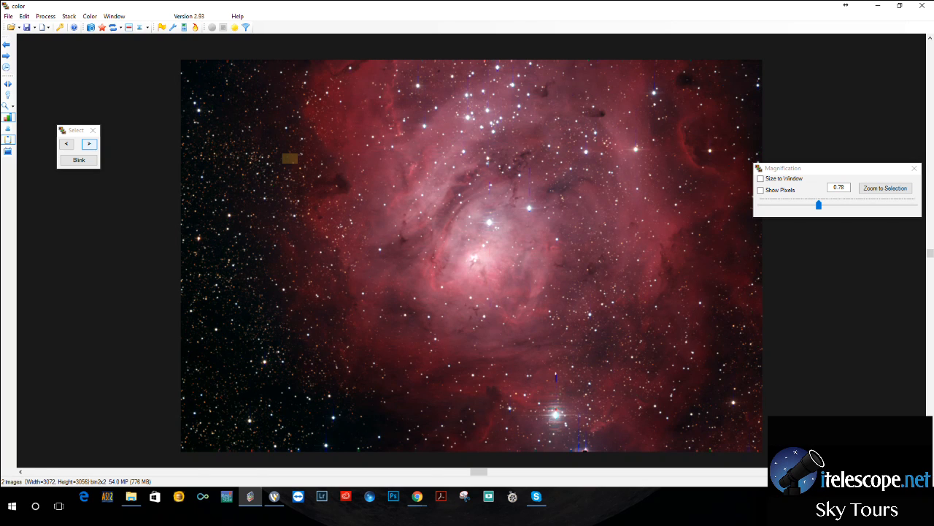
pyautogui.click(89, 144)
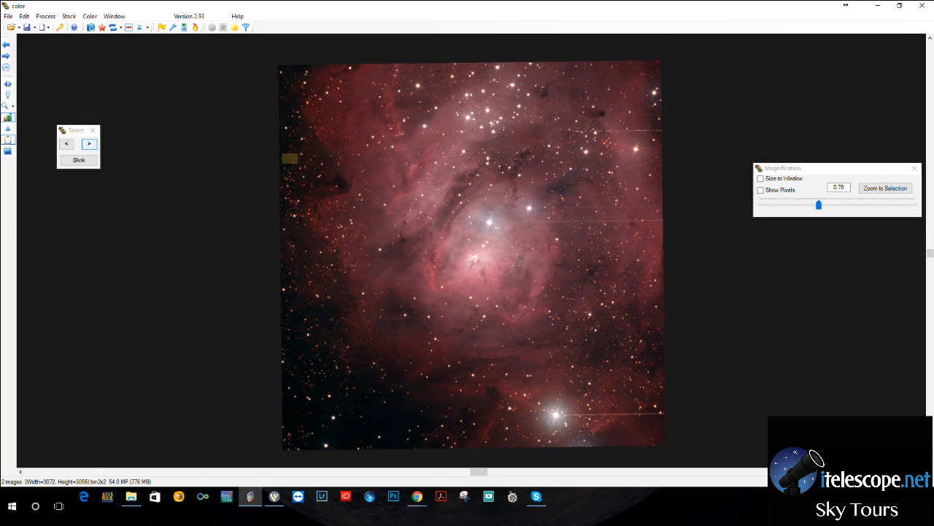
pyautogui.click(89, 144)
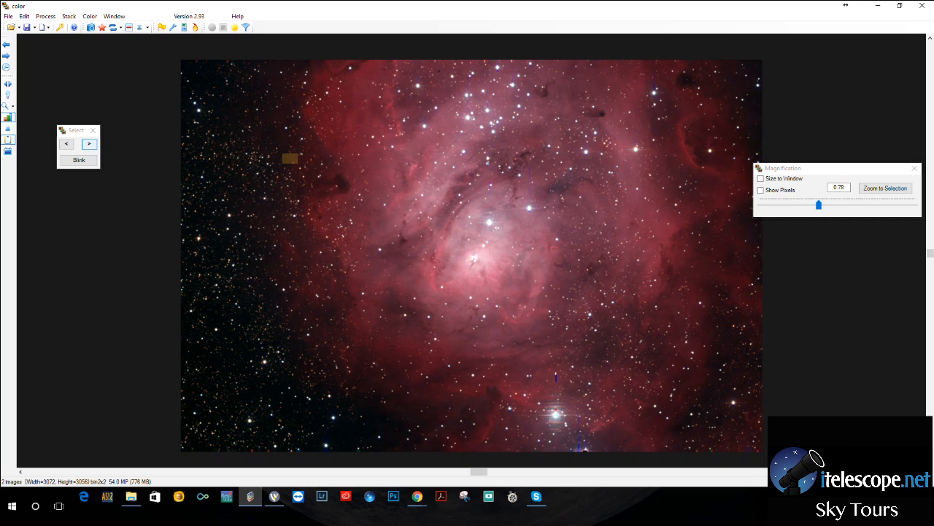
pyautogui.click(89, 144)
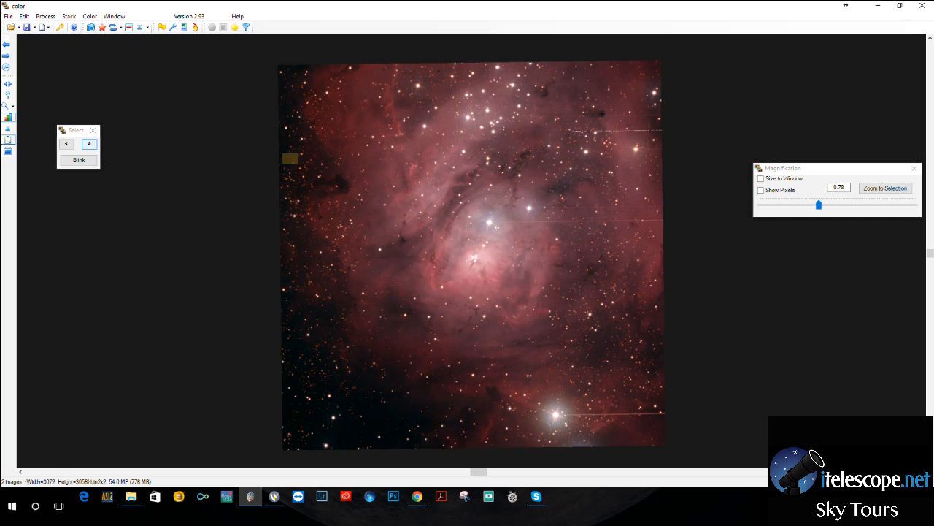